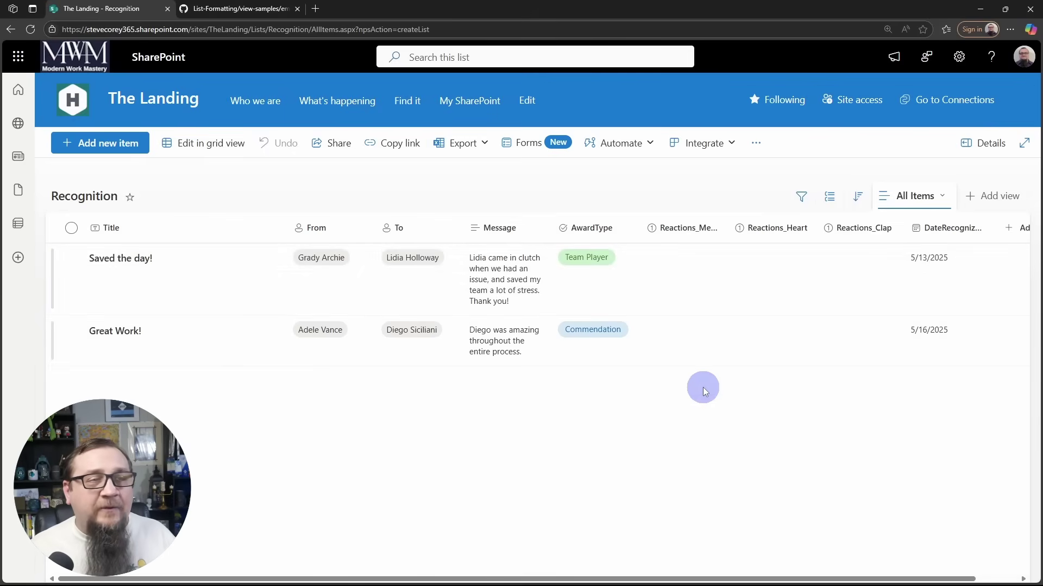
Step: Read the employee-recognition-card README's preview card and recommended SharePoint list columns on GitHub
click(252, 9)
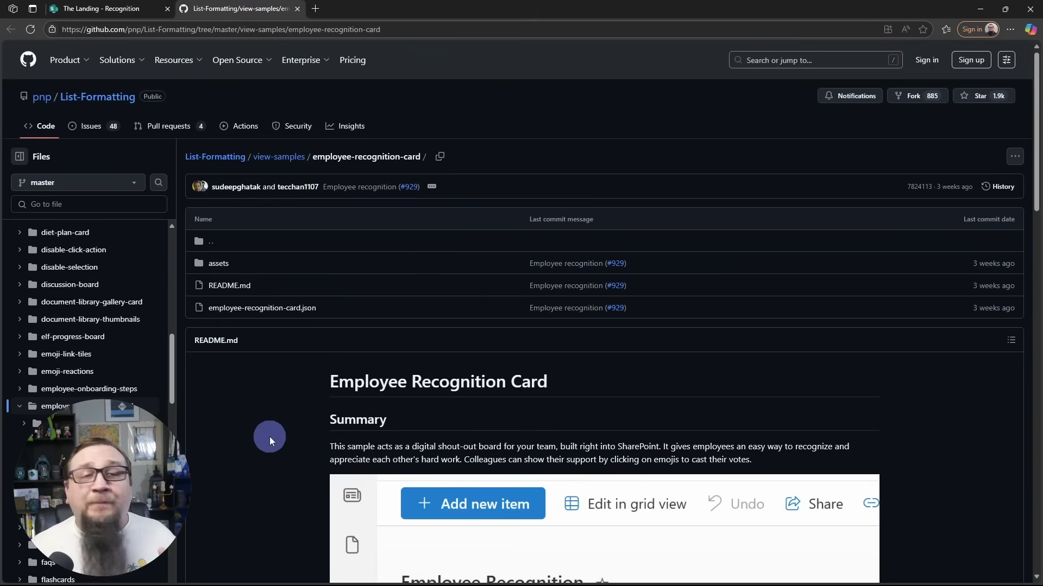
scroll(270, 437, down, 3)
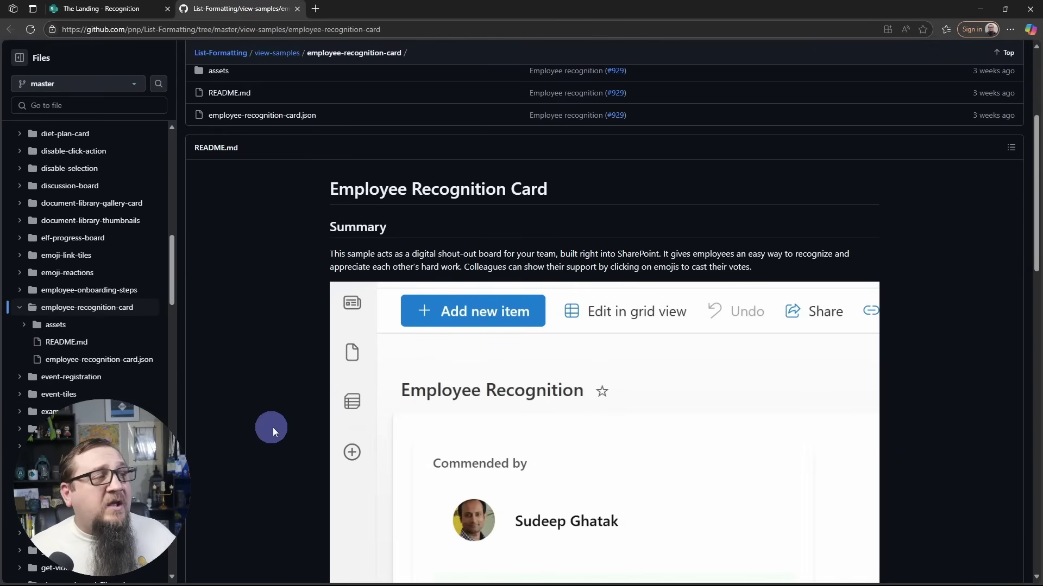
scroll(272, 425, down, 5)
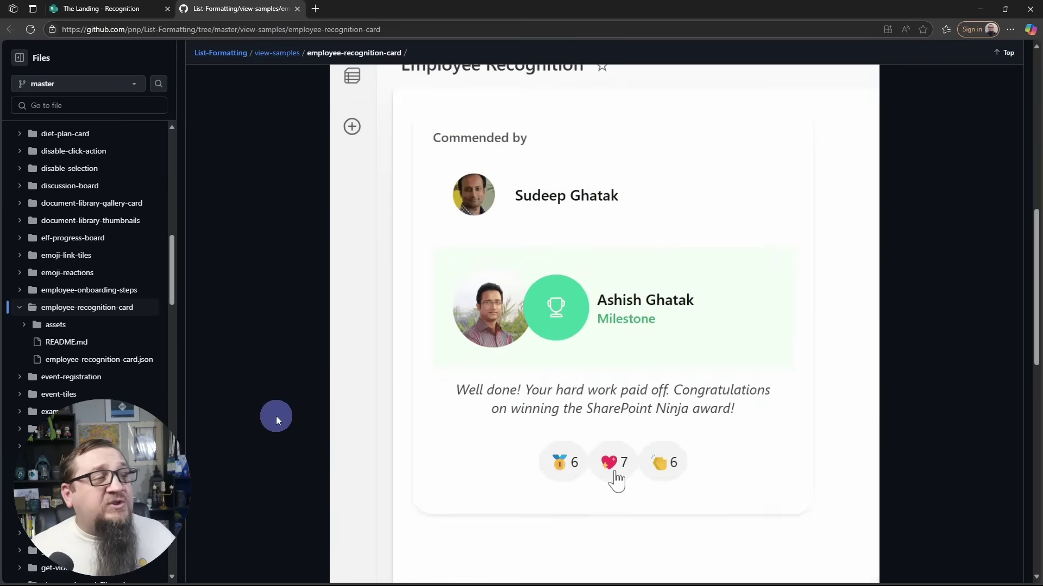
scroll(276, 416, down, 10)
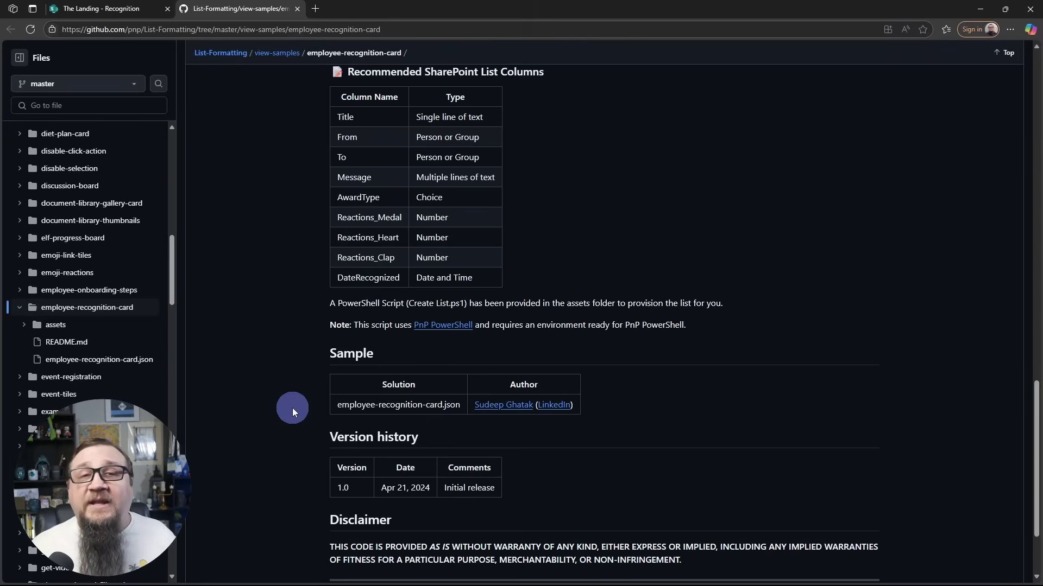
scroll(291, 406, up, 2)
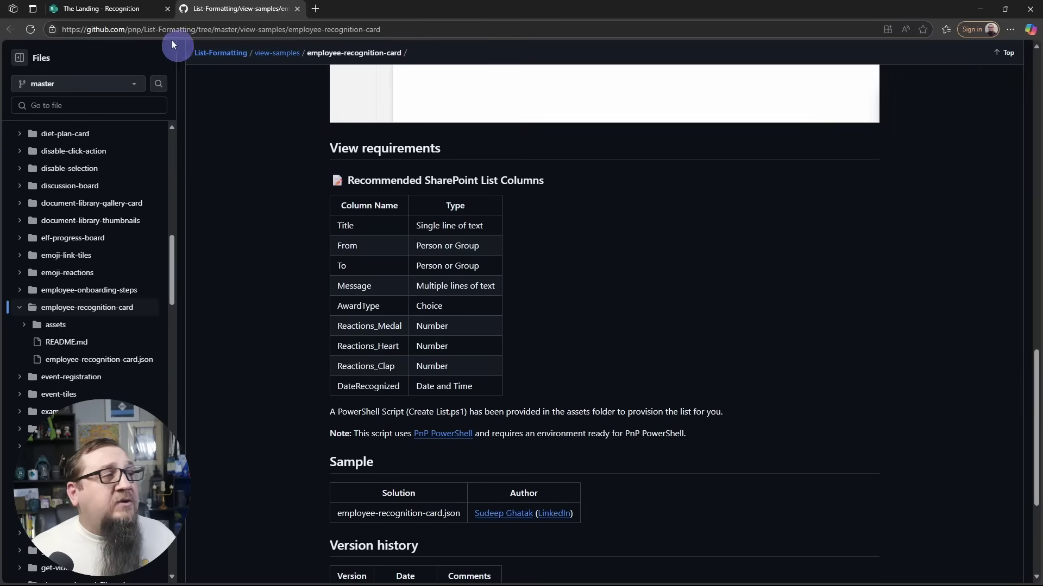
Step: Compare those columns with the Recognition list, then return to the top of the sample README
click(129, 12)
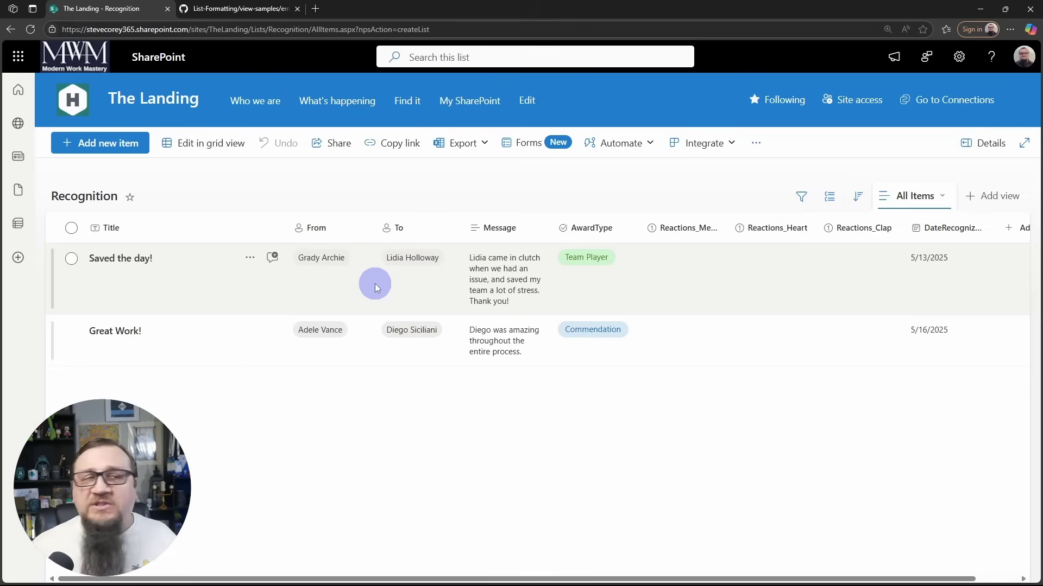
click(239, 9)
scroll(709, 333, up, 15)
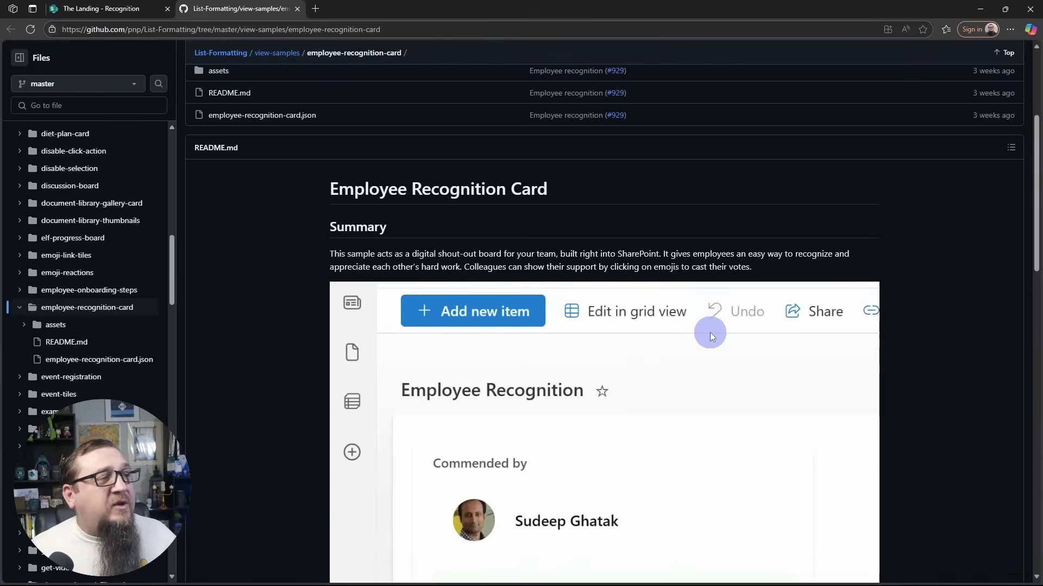
scroll(709, 333, up, 2)
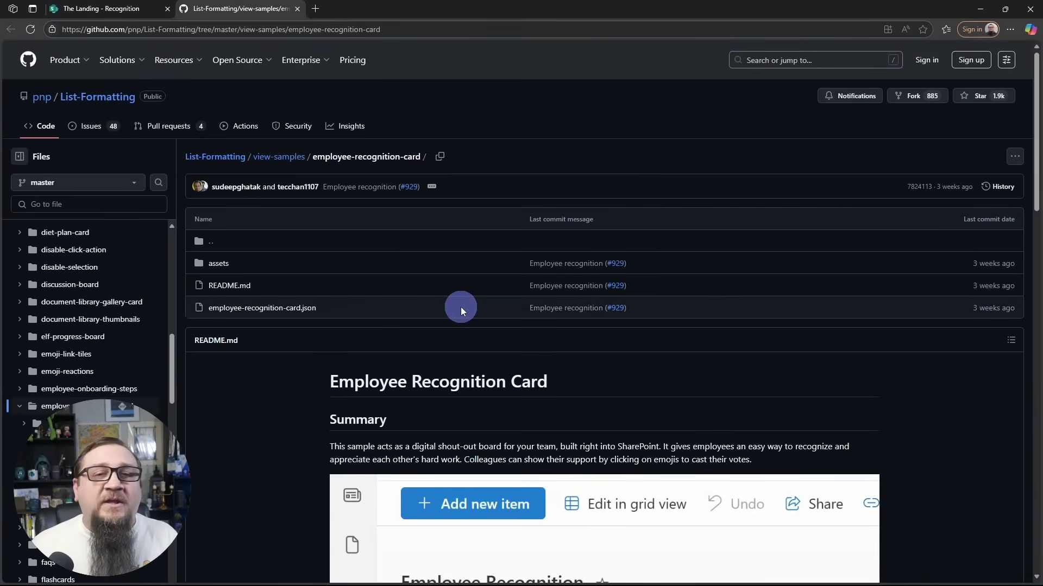
click(218, 266)
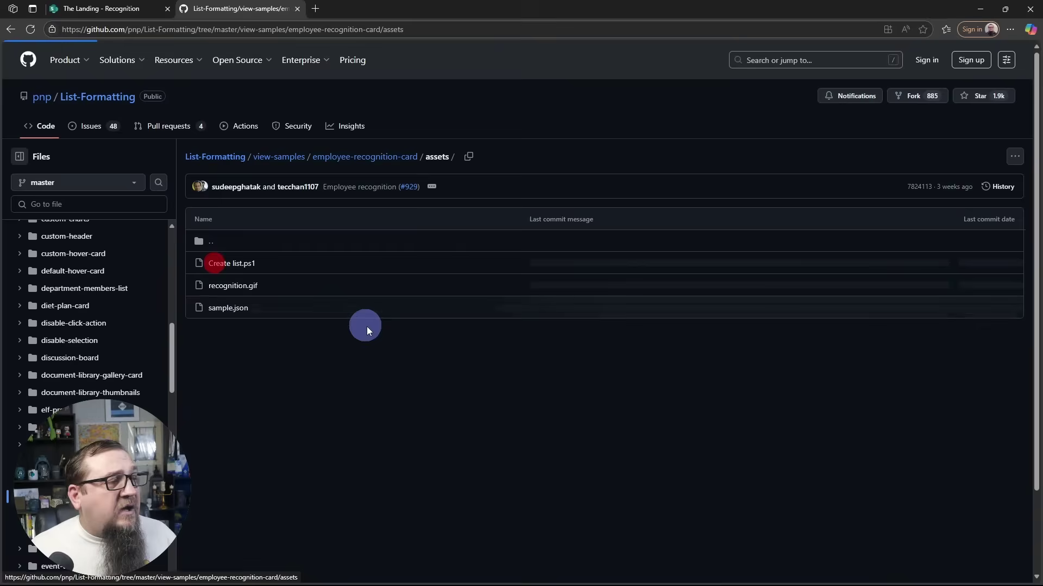
click(233, 265)
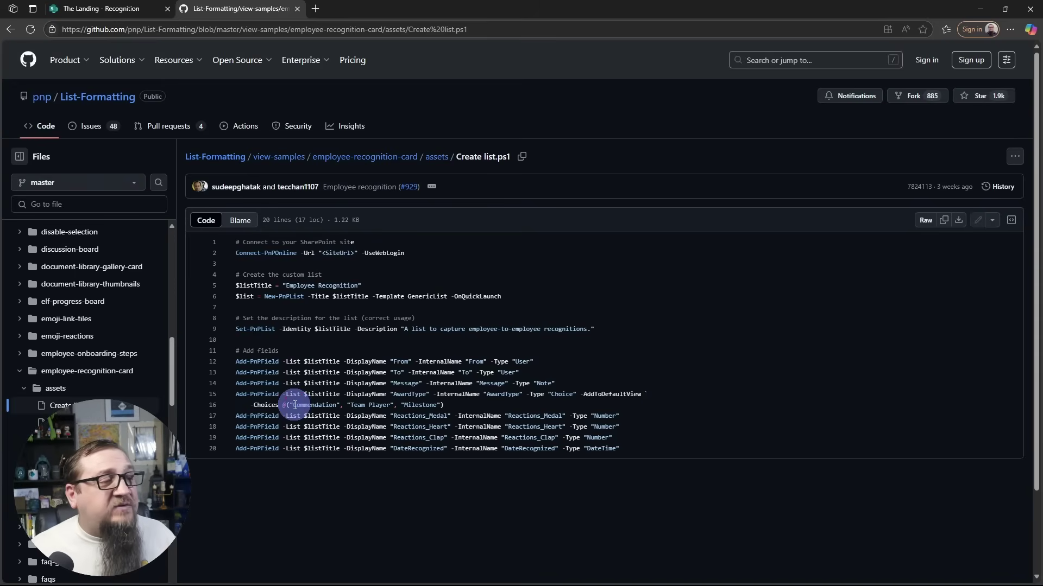
drag(293, 405, 386, 407)
click(579, 398)
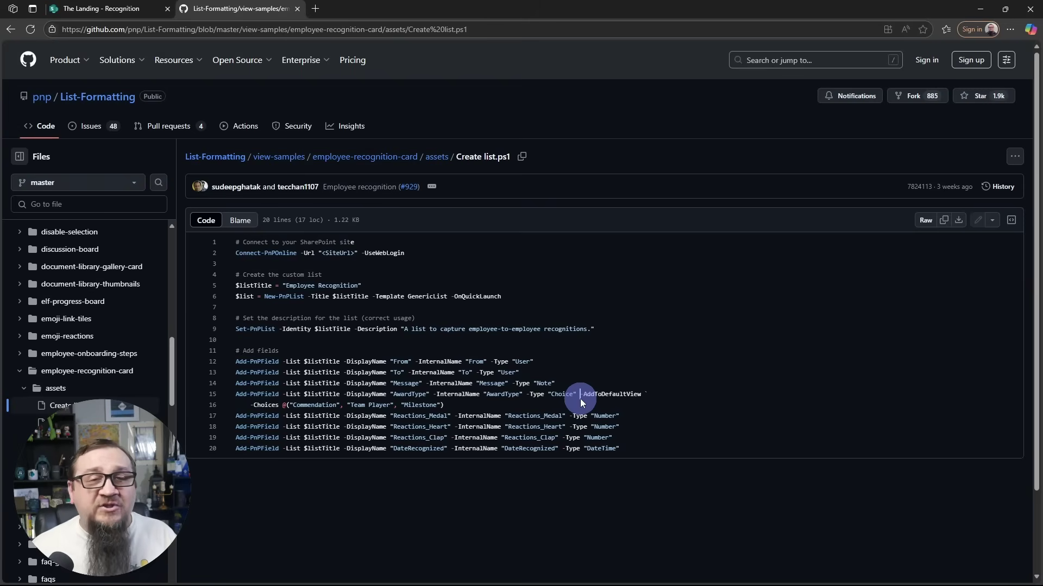
click(393, 157)
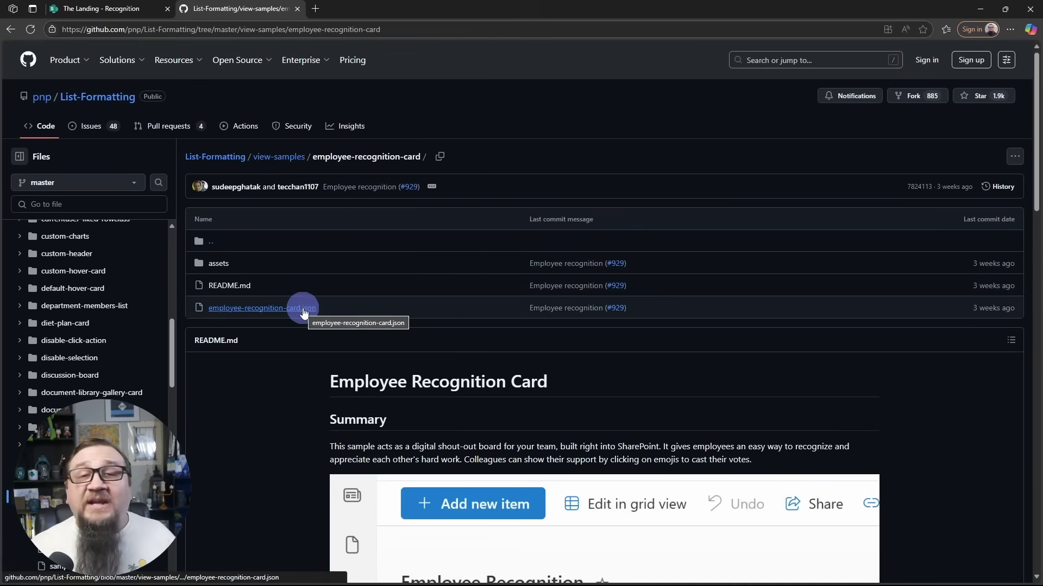
click(303, 309)
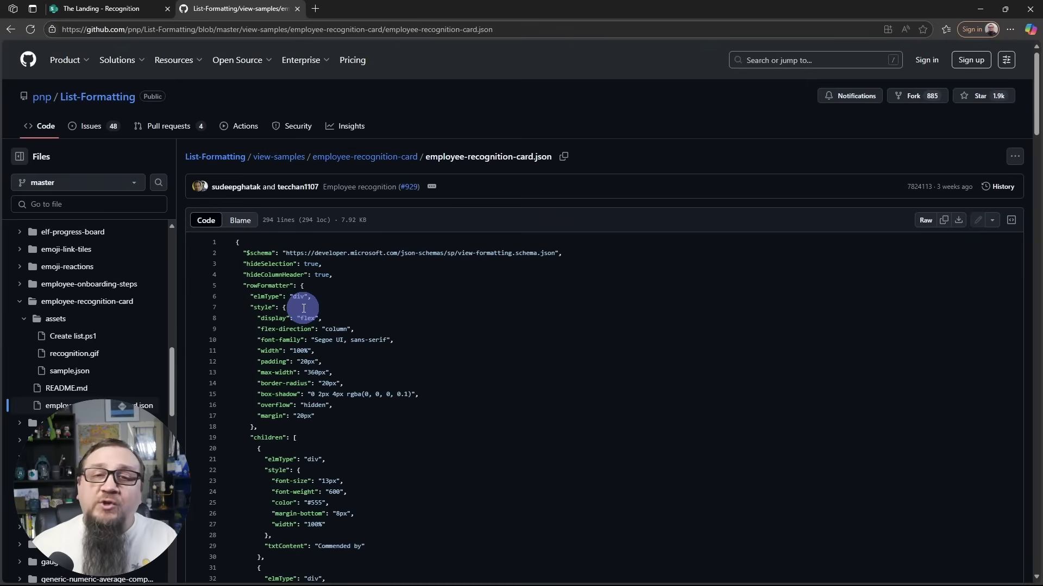
Step: Copy the full employee-recognition-card.json code as a raw file and go back to the Recognition list
scroll(876, 329, down, 15)
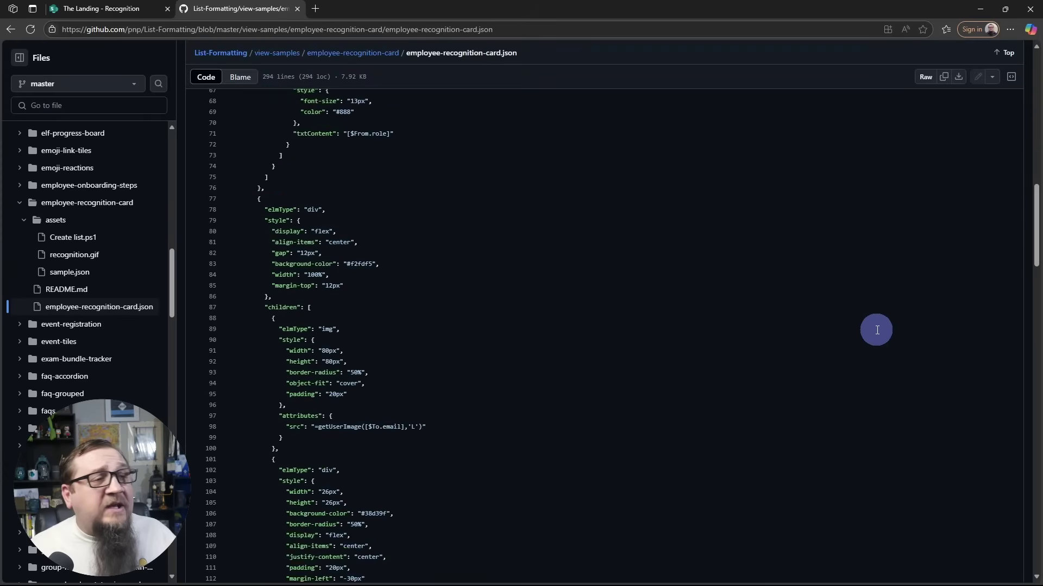
scroll(876, 330, down, 16)
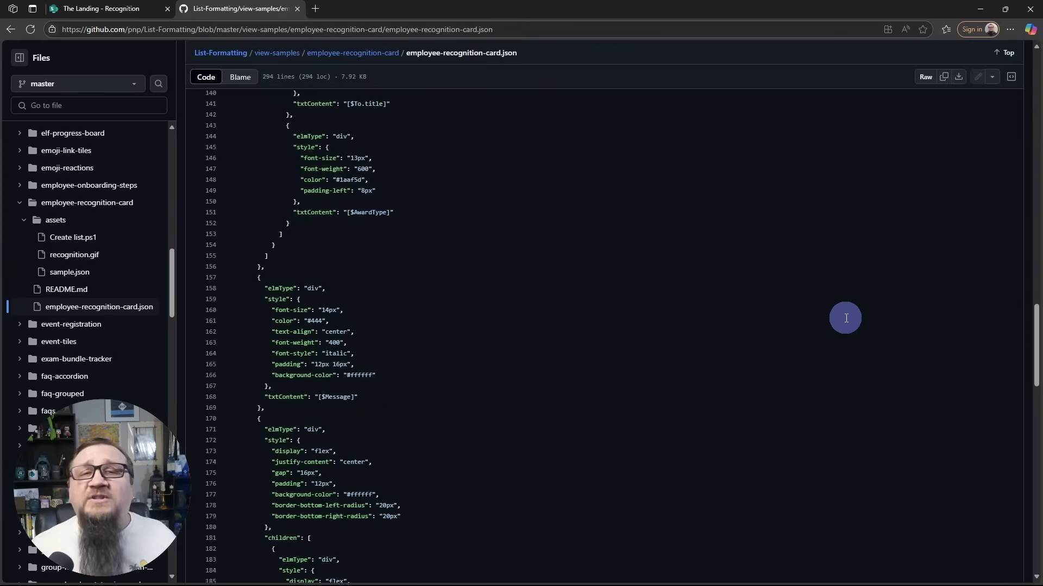
scroll(845, 318, down, 7)
scroll(845, 318, up, 17)
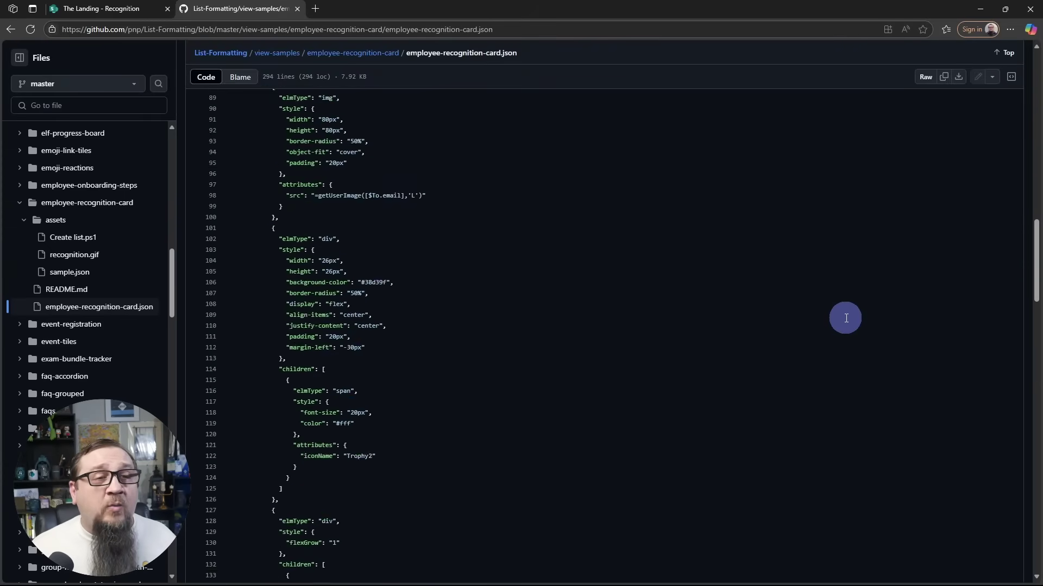
scroll(845, 318, up, 20)
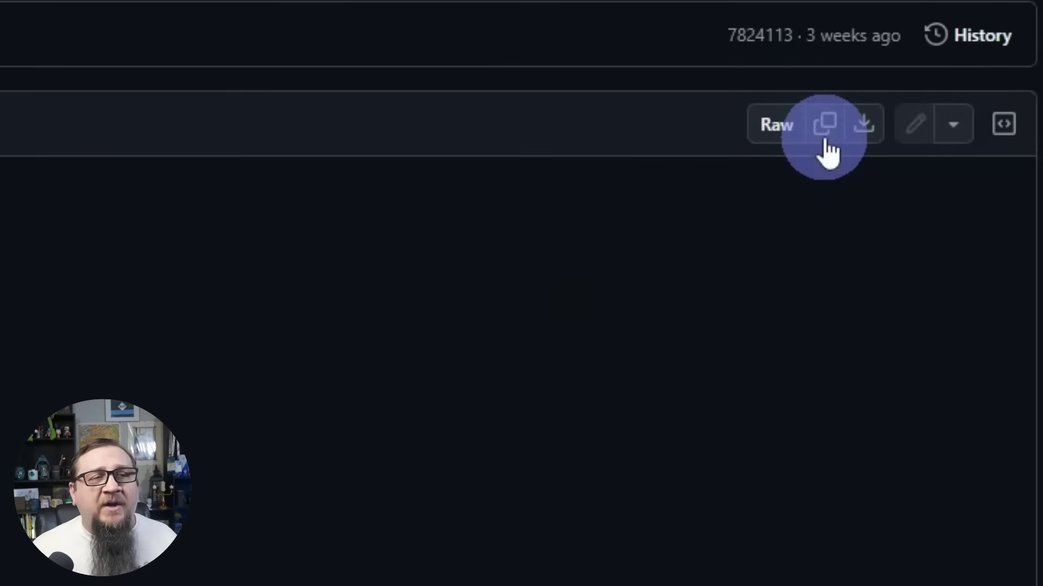
click(825, 140)
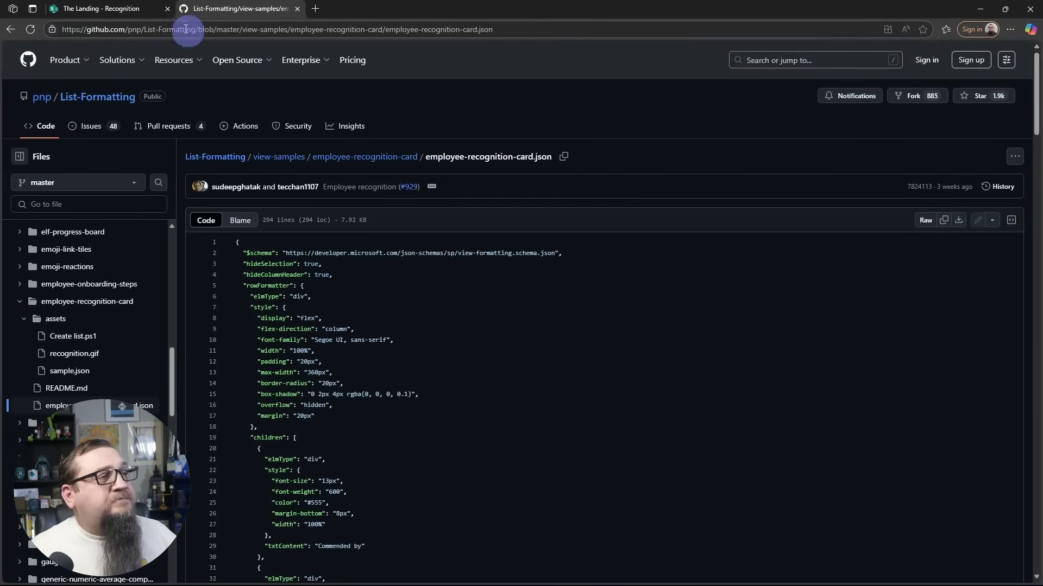
click(153, 8)
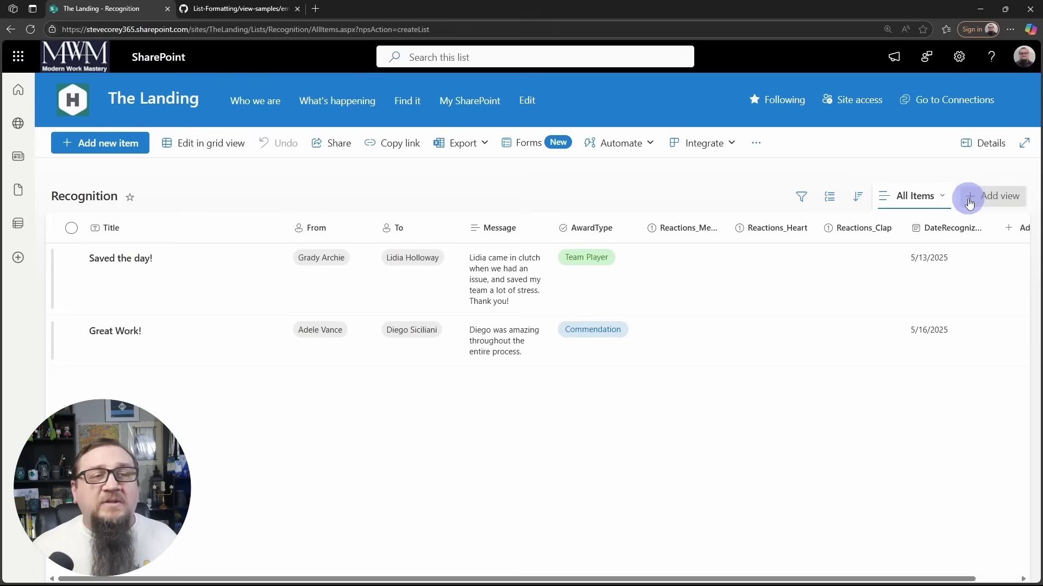
Step: Create a public list-type view named 'Award View' on the Recognition list
click(994, 201)
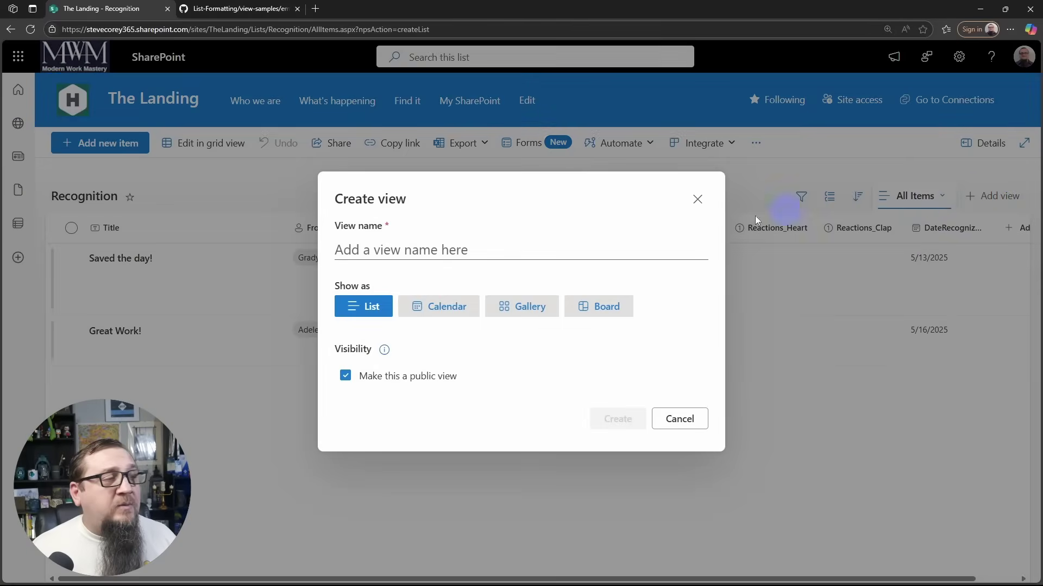
click(521, 252)
text(Aw)
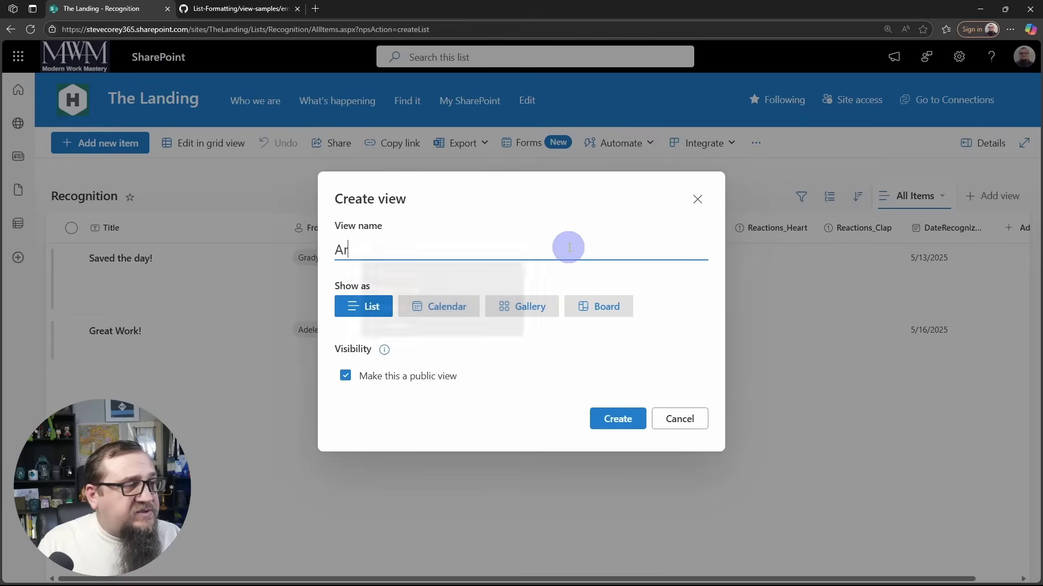
text(ar)
key(Down)
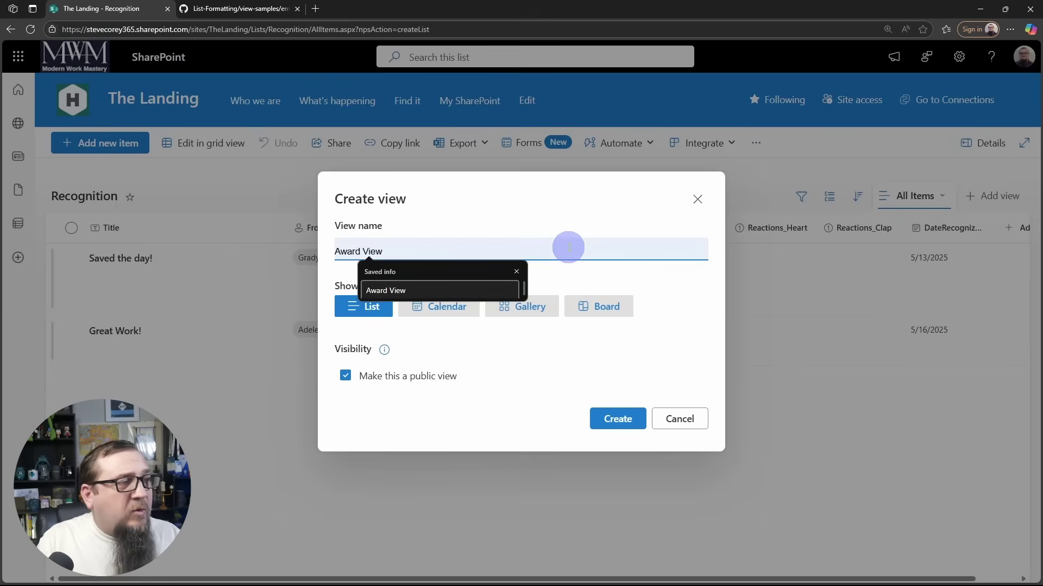
key(Return)
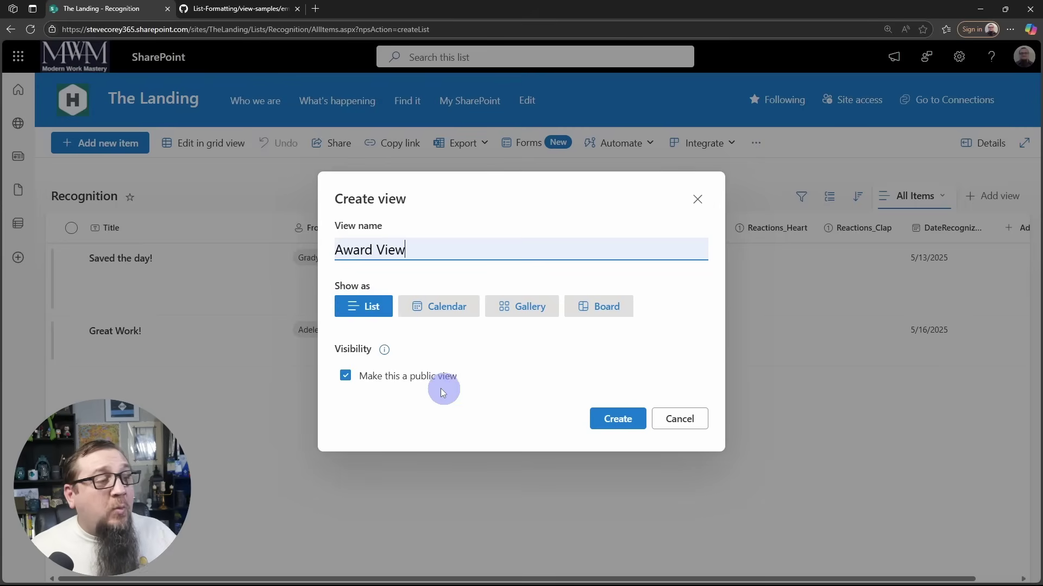
click(618, 420)
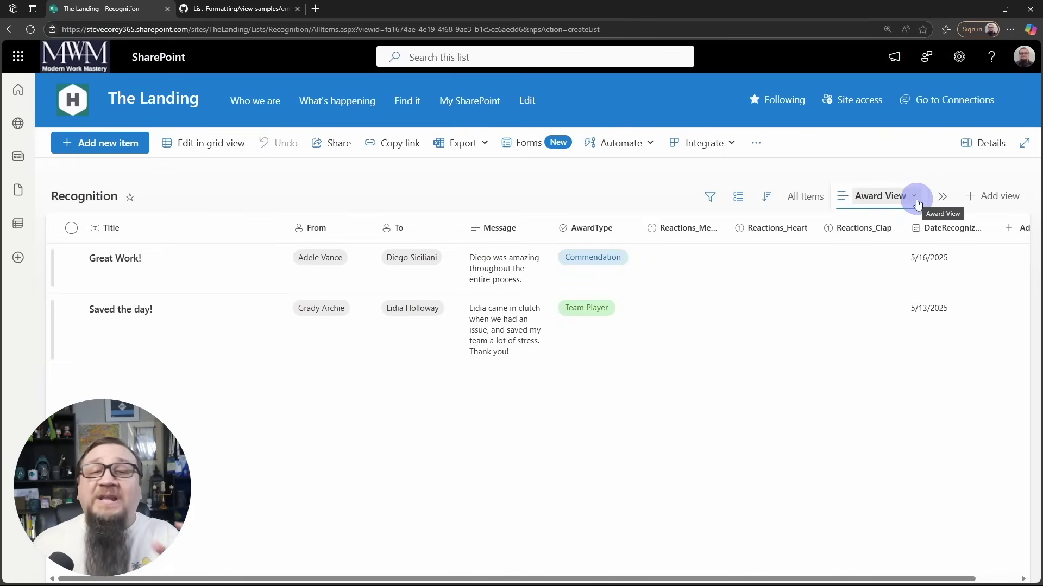
Step: Switch between All Items and Award View to confirm the new view works
click(803, 204)
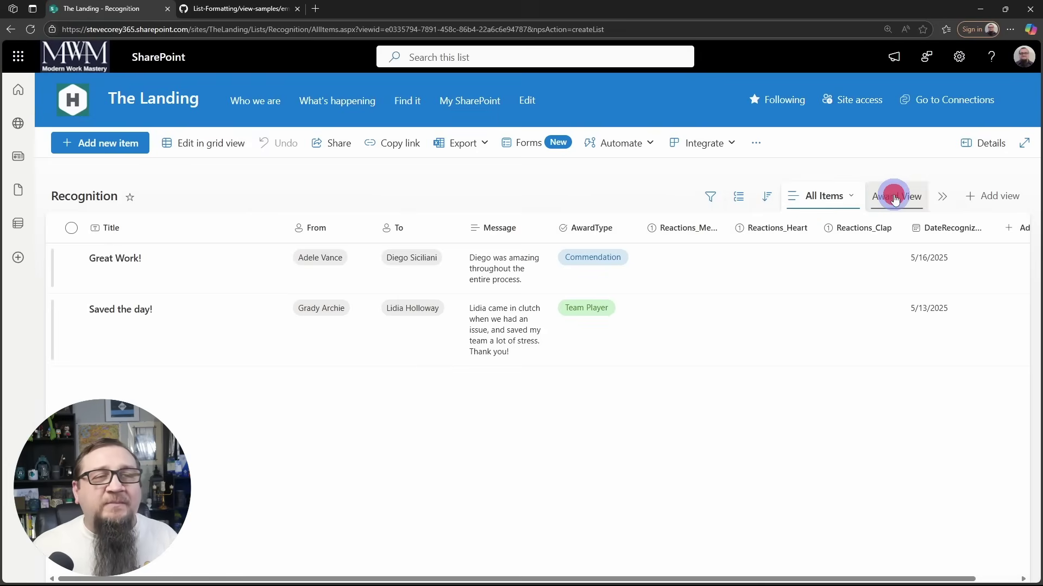
click(894, 199)
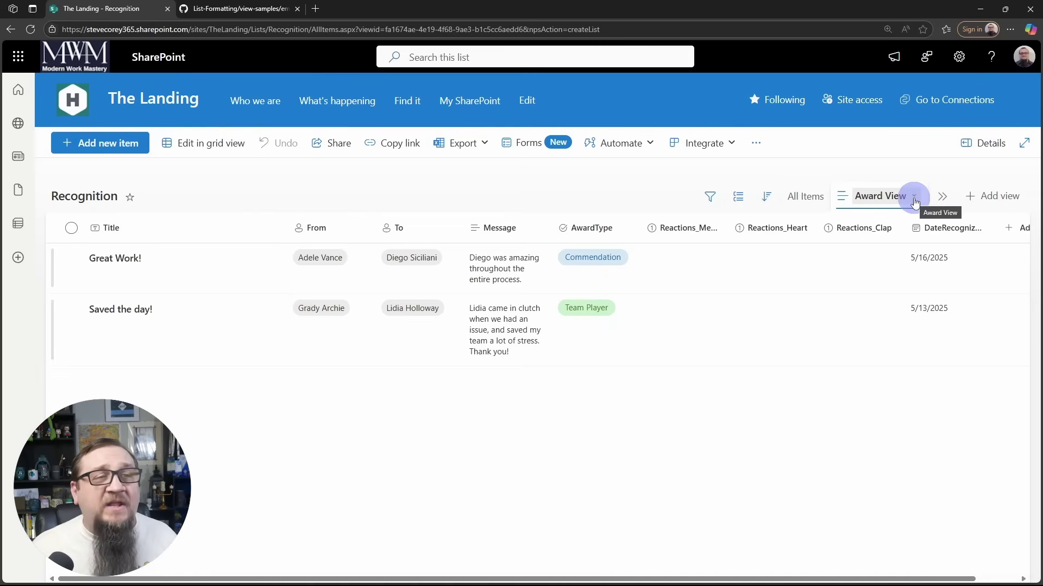
click(914, 198)
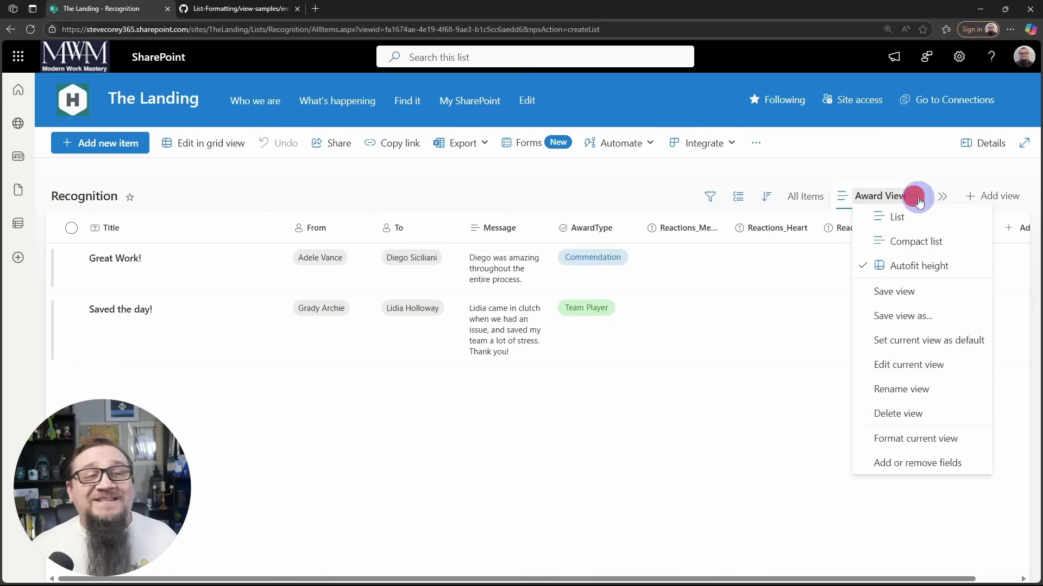
Step: Replace Award View's advanced-mode formatting JSON with the copied card JSON, preview it and save
click(913, 438)
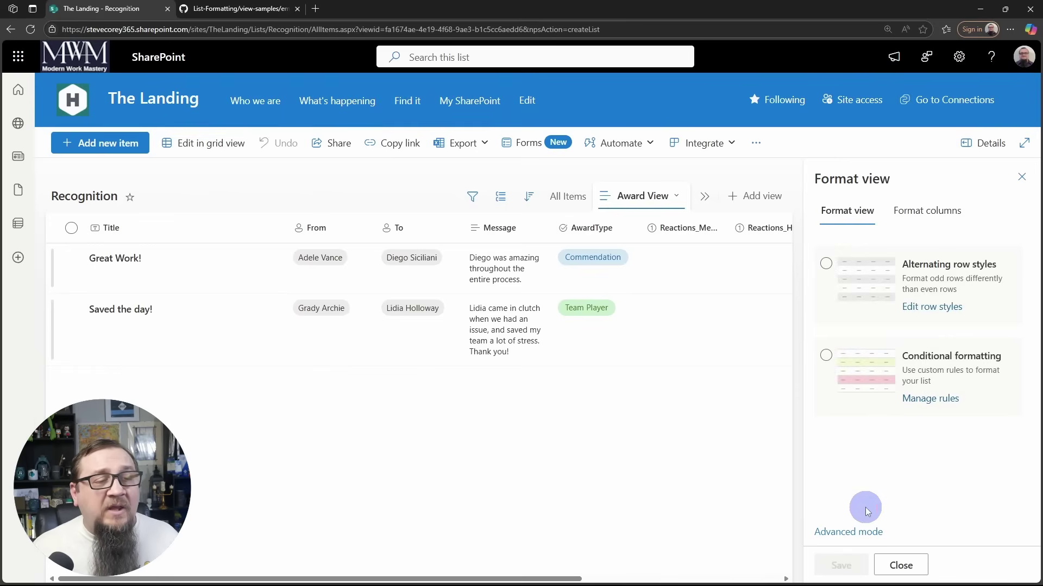
click(851, 534)
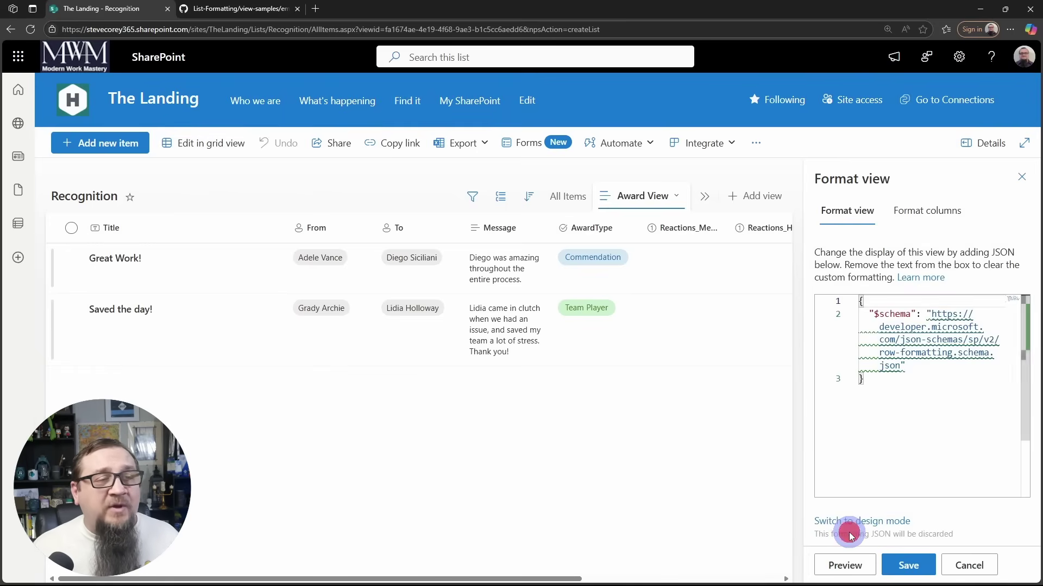
drag(807, 424, 573, 407)
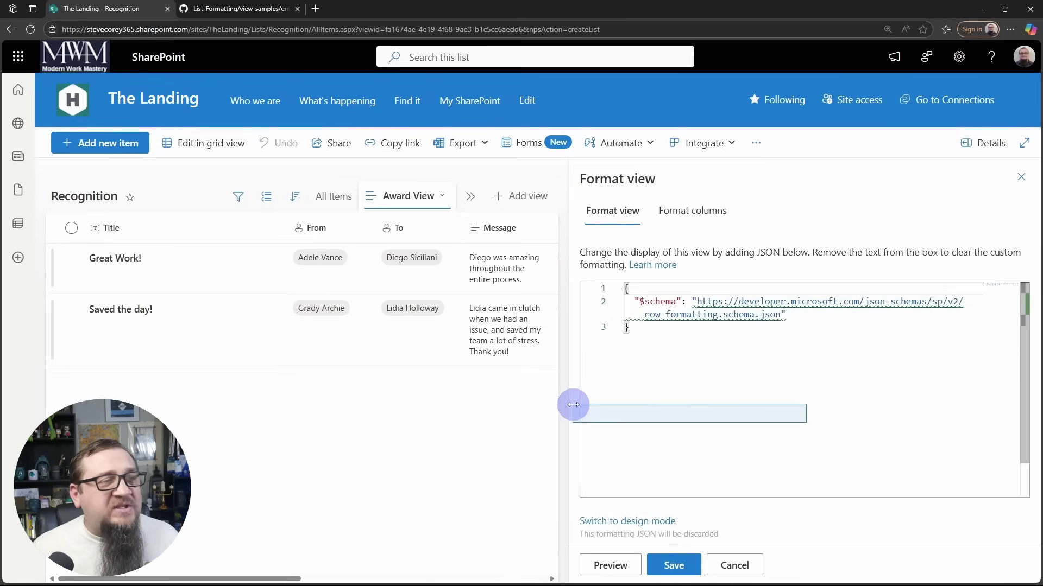
click(723, 372)
drag(770, 386, 611, 290)
key(Delete)
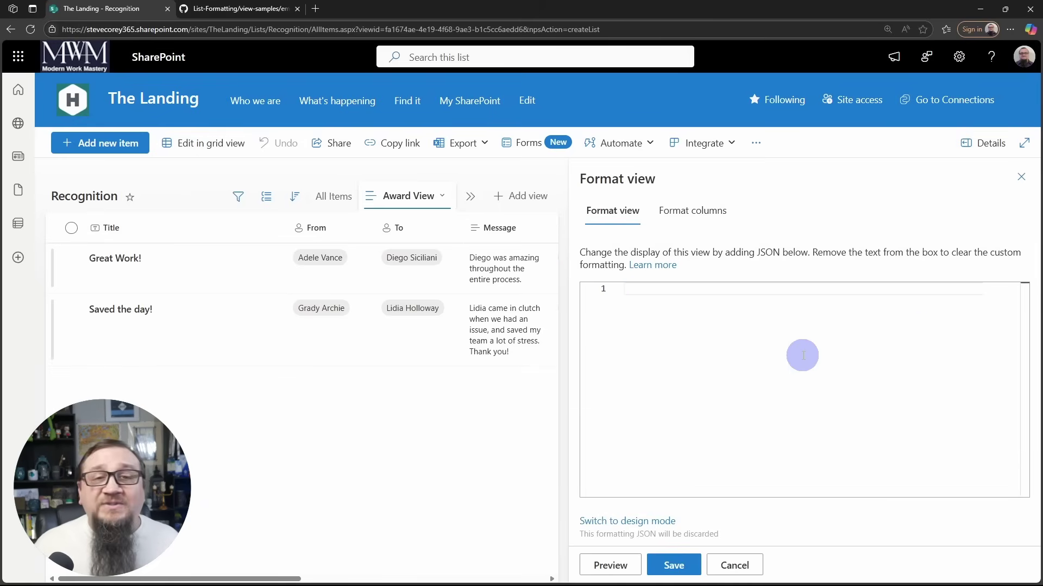
key(ctrl+v)
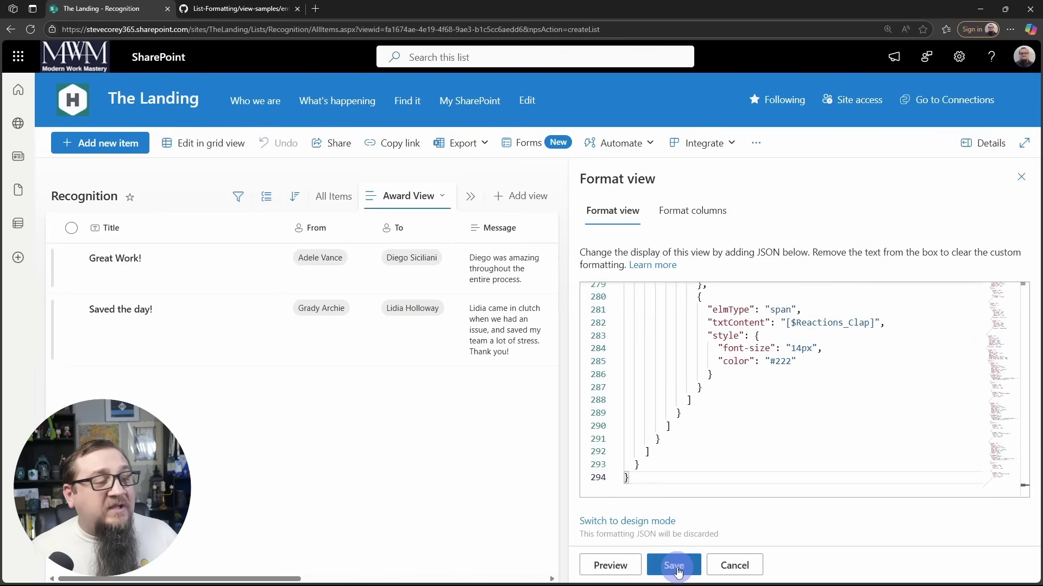
click(605, 565)
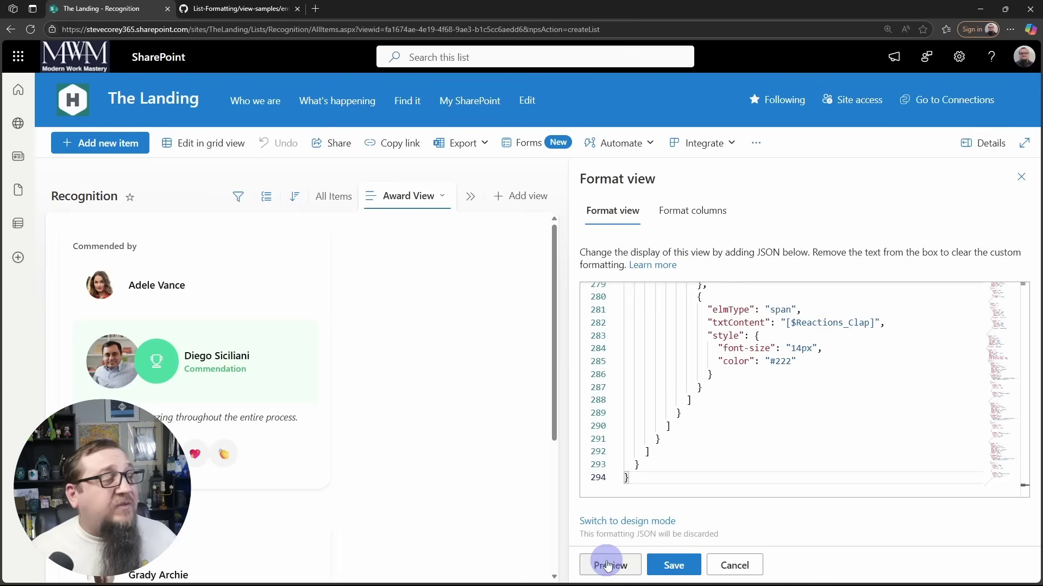
click(684, 568)
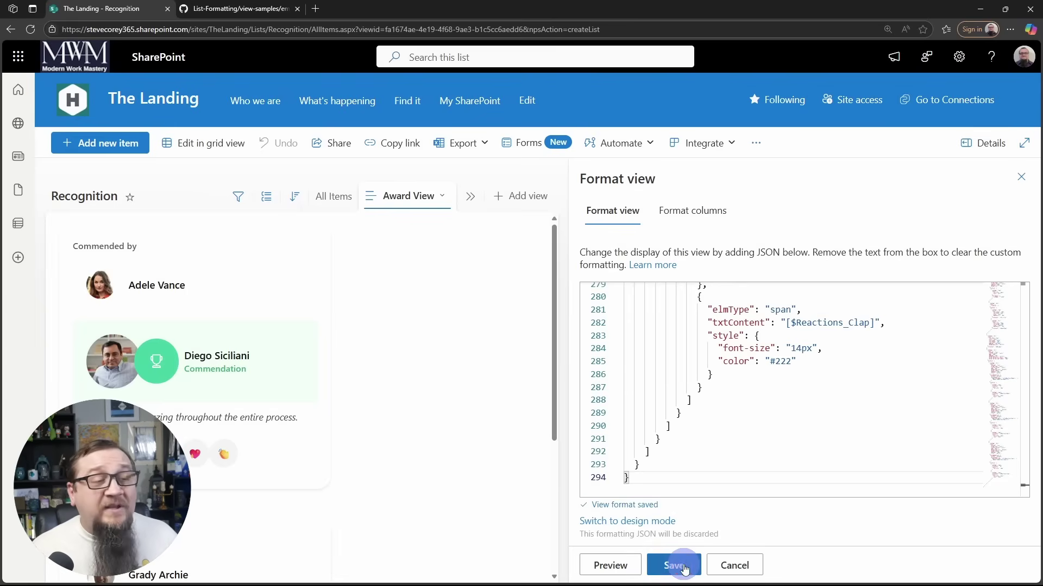
click(1026, 181)
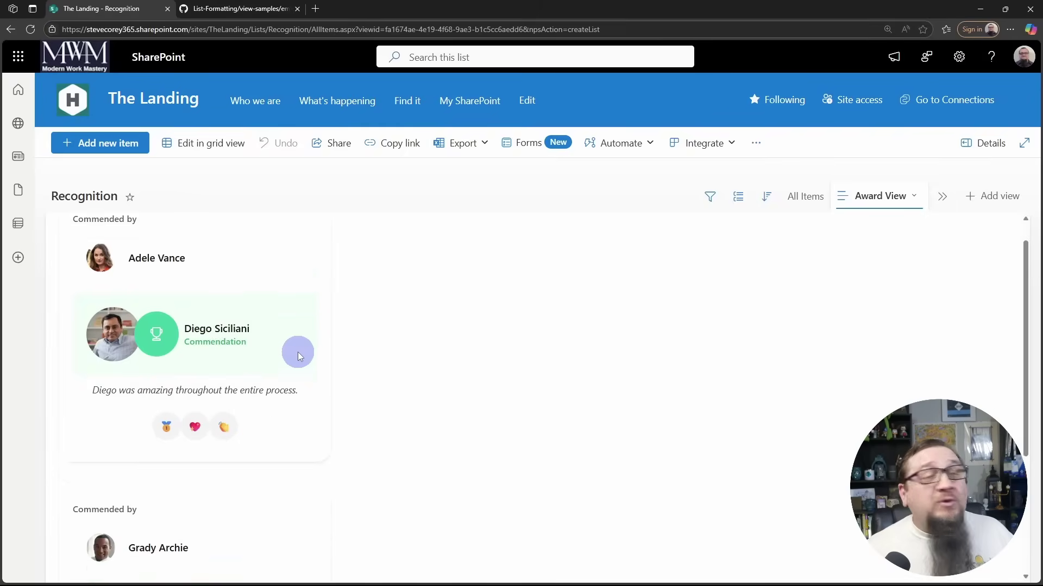
scroll(232, 332, up, 1)
scroll(191, 336, down, 4)
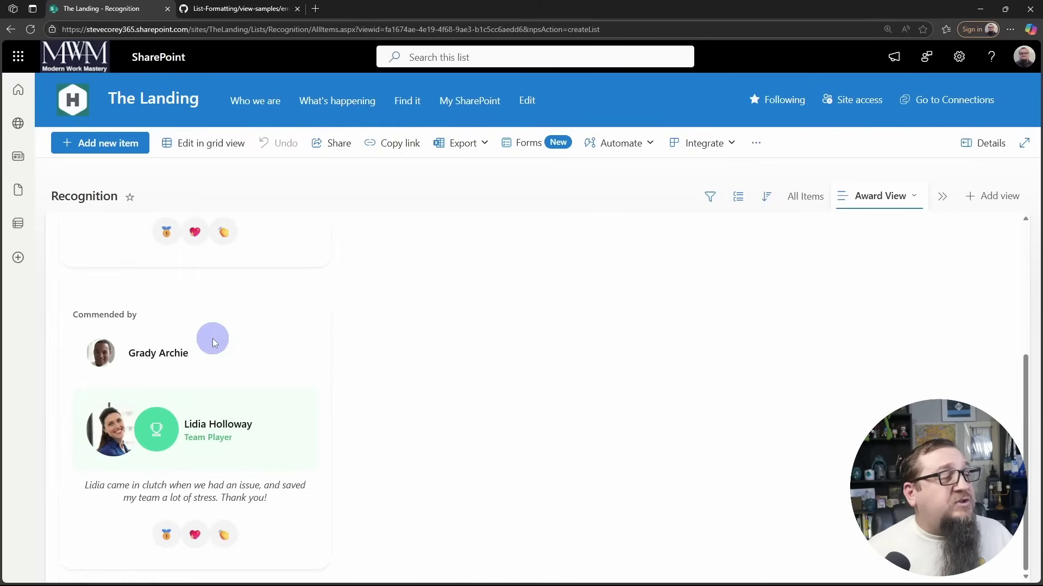
scroll(304, 365, up, 4)
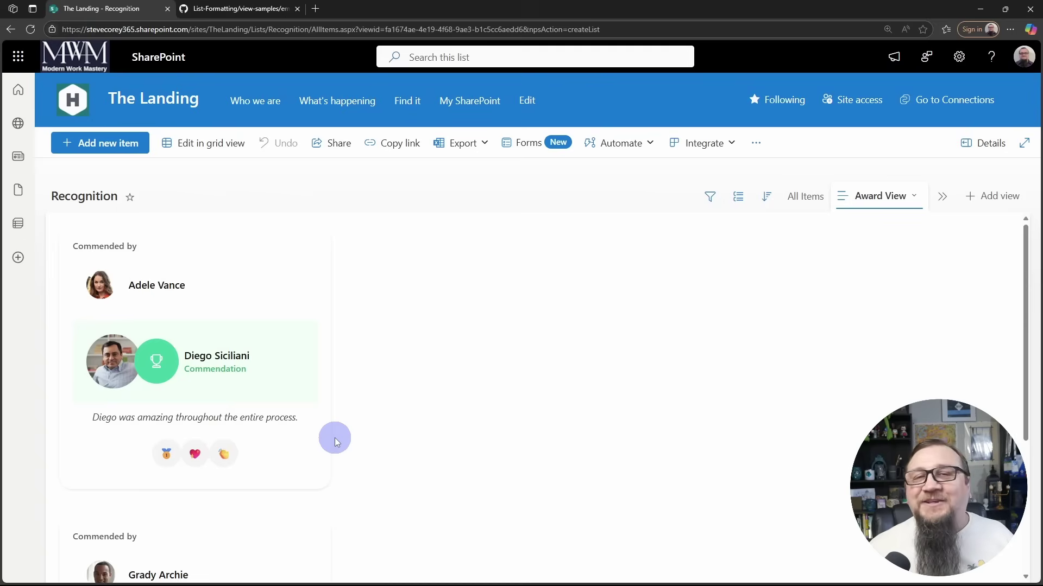
Step: Open The Landing home page in edit mode and scroll below the image tiles
click(180, 106)
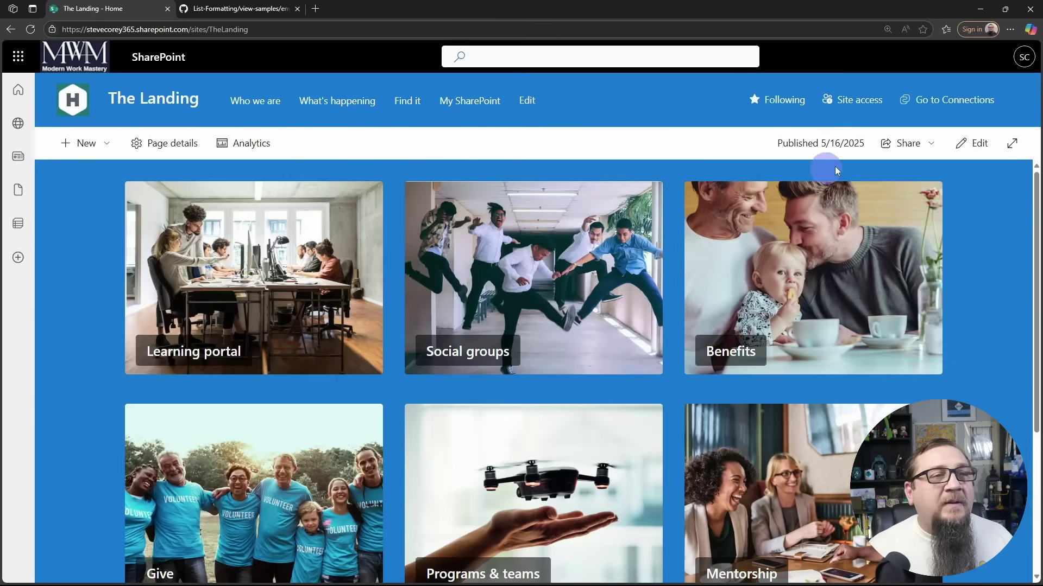
click(974, 143)
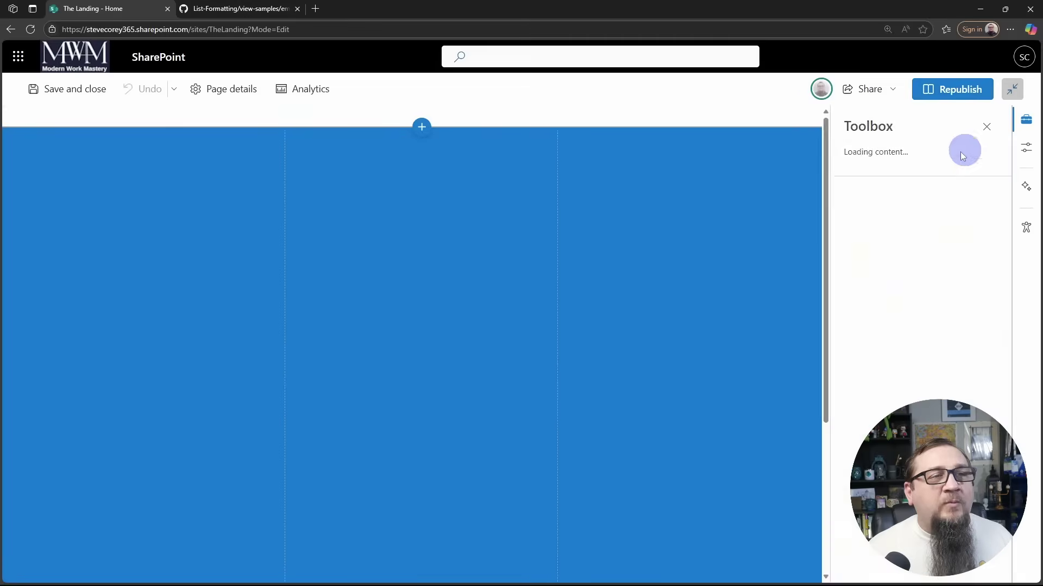
scroll(610, 422, down, 3)
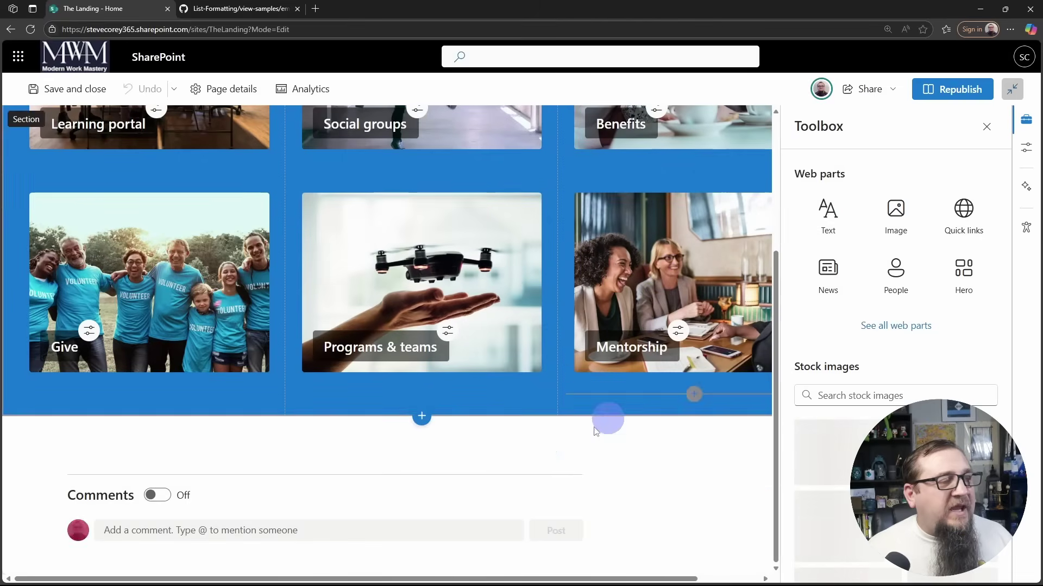
click(429, 423)
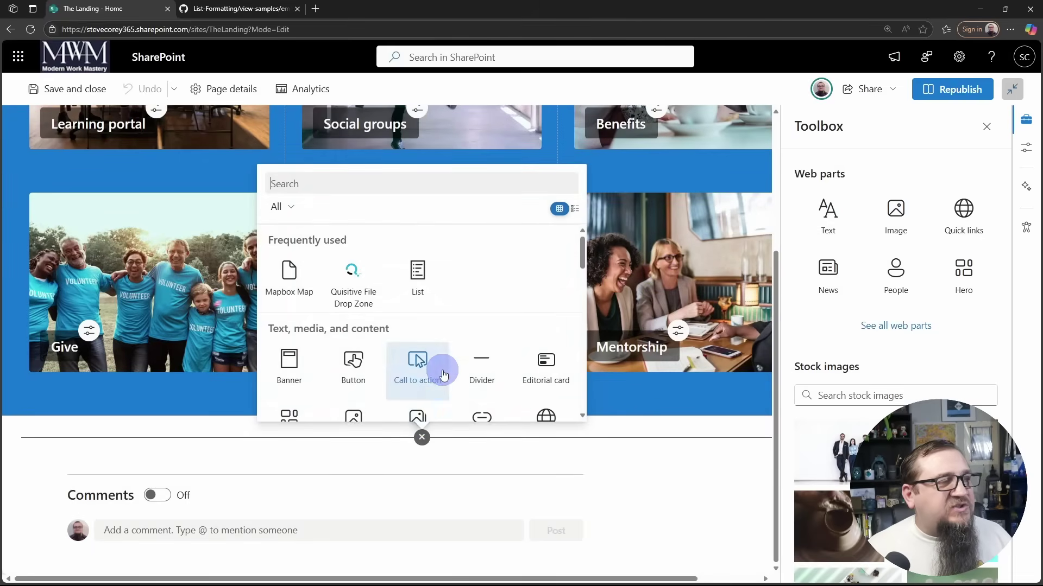
scroll(444, 373, down, 3)
click(475, 455)
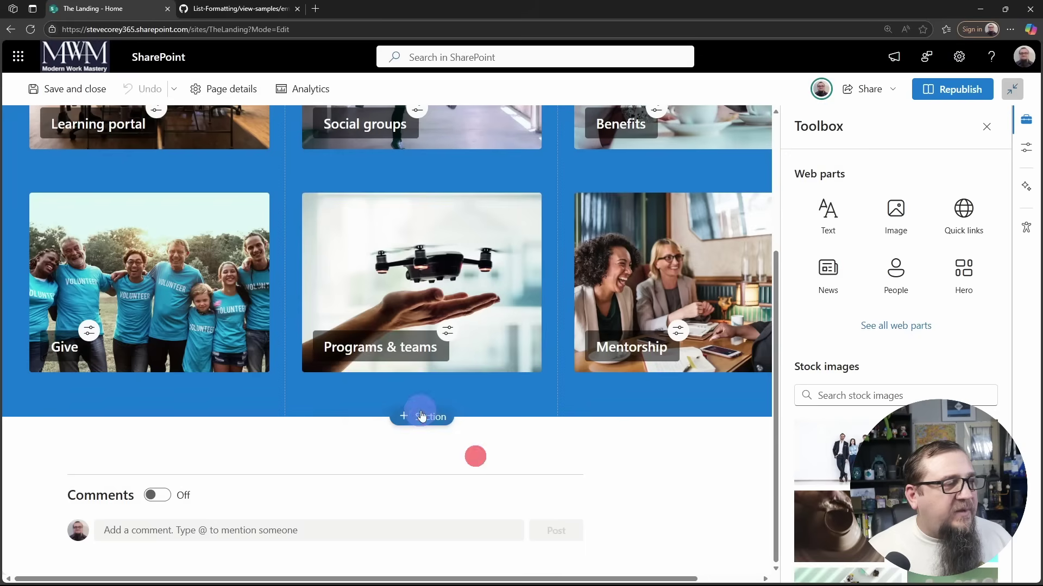
Step: Add a one-third-right section with a Recognition List web part in its right column
click(421, 416)
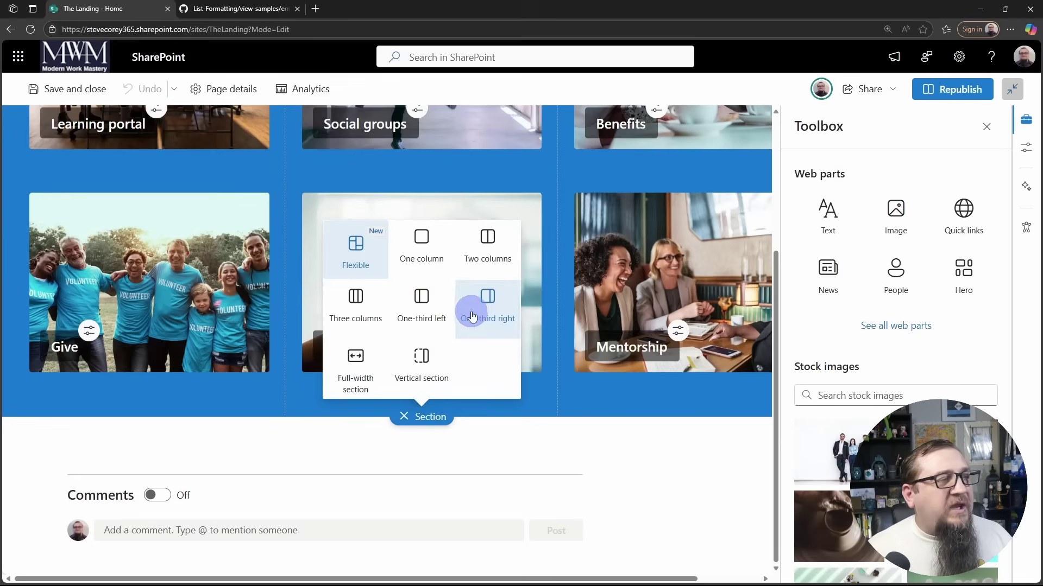
click(476, 309)
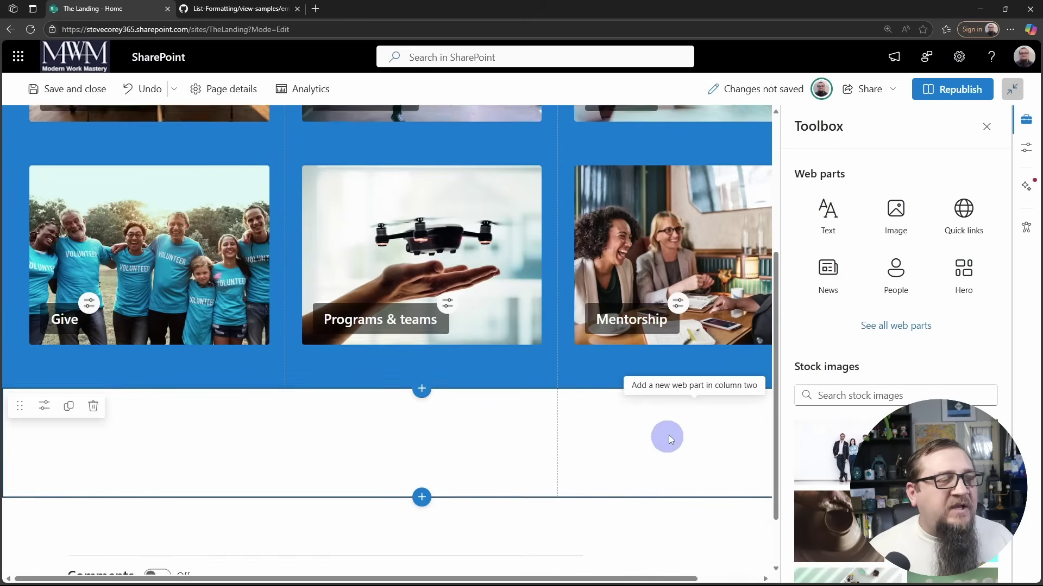
scroll(668, 435, down, 1)
click(693, 383)
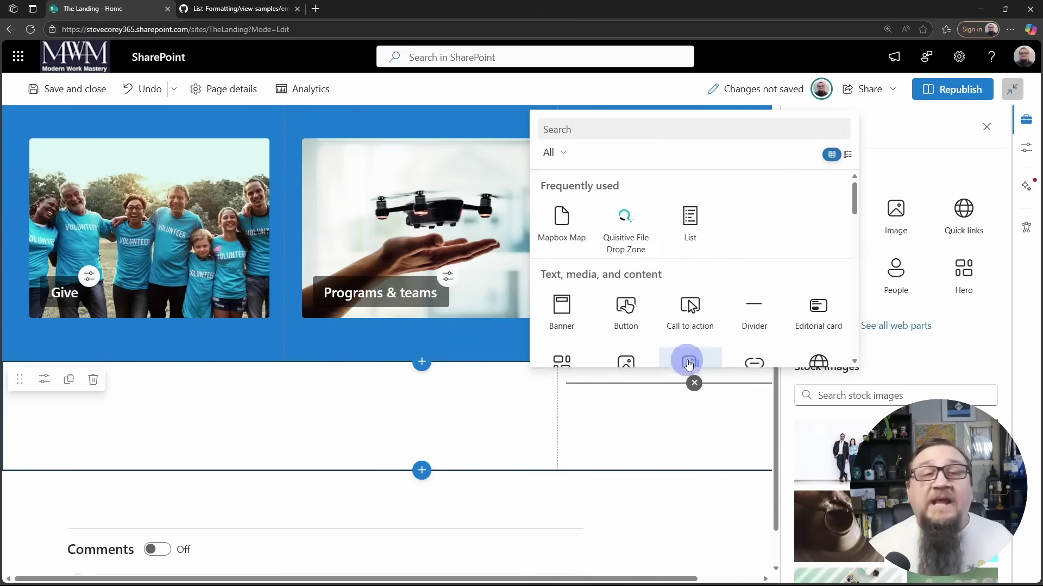
click(693, 233)
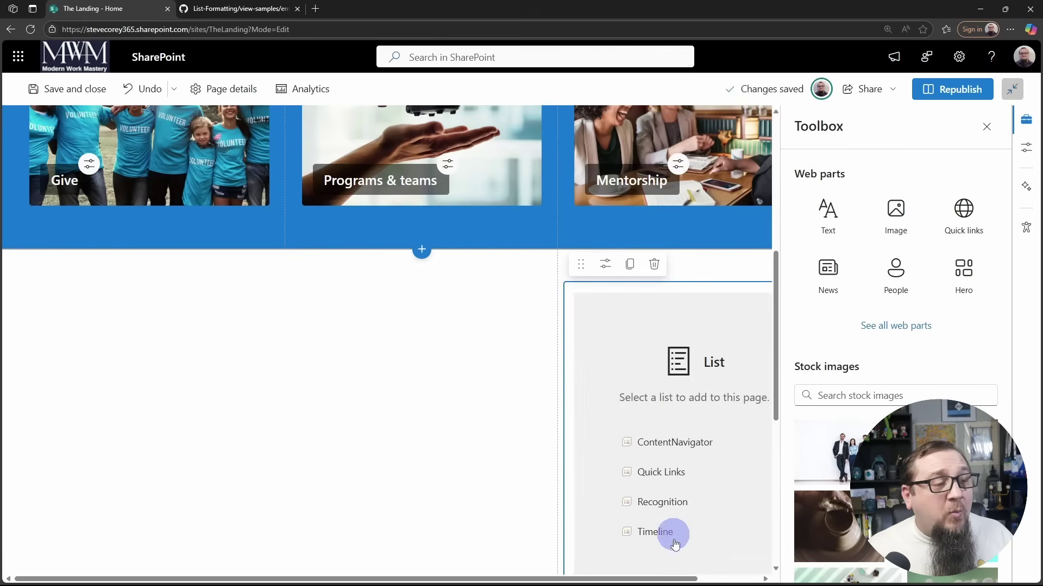
click(657, 508)
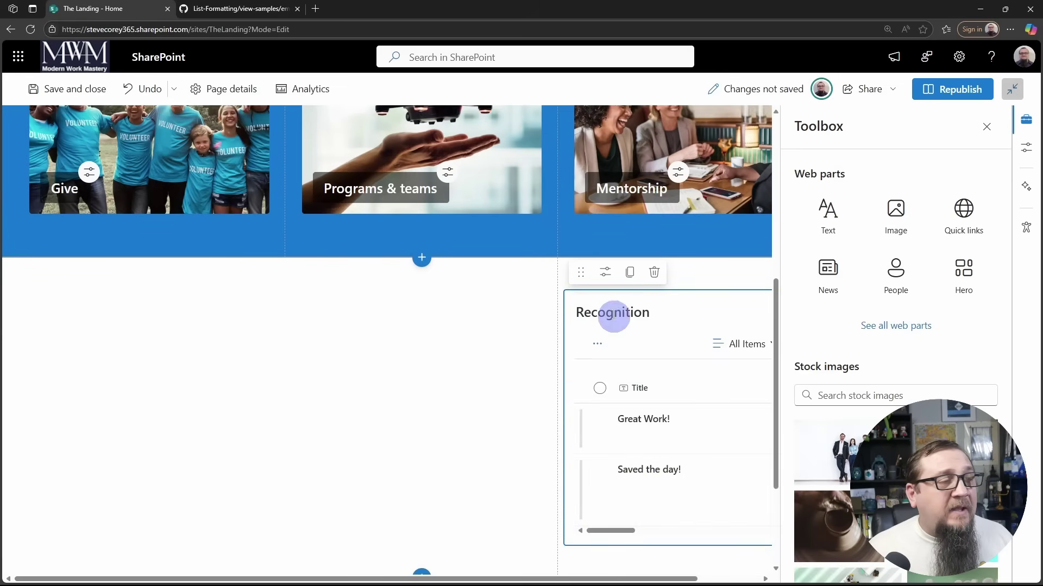
Step: Set the web part to Award View, hide its command bar and See all button, and republish
click(606, 278)
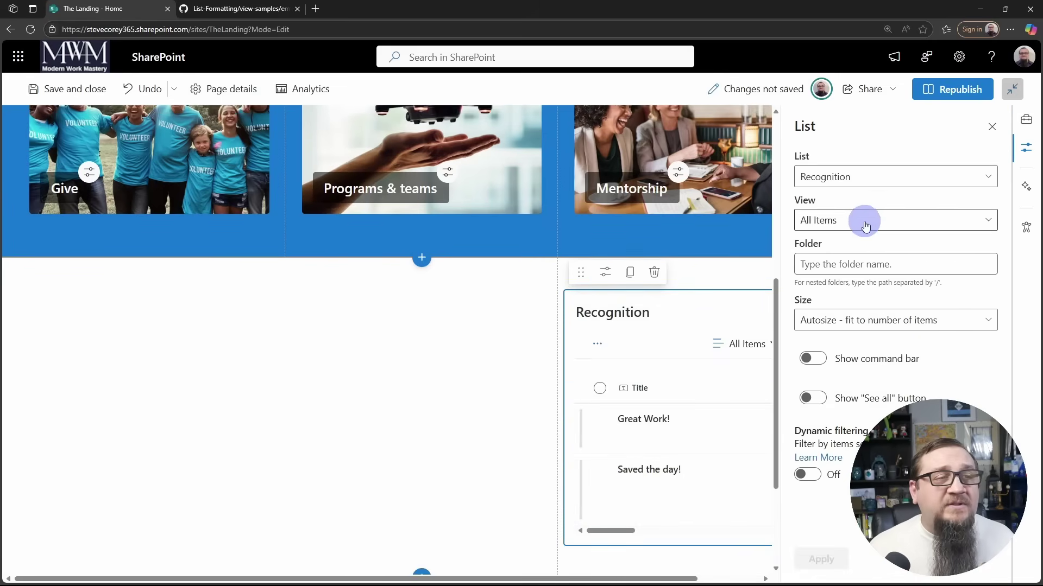
click(897, 220)
click(848, 266)
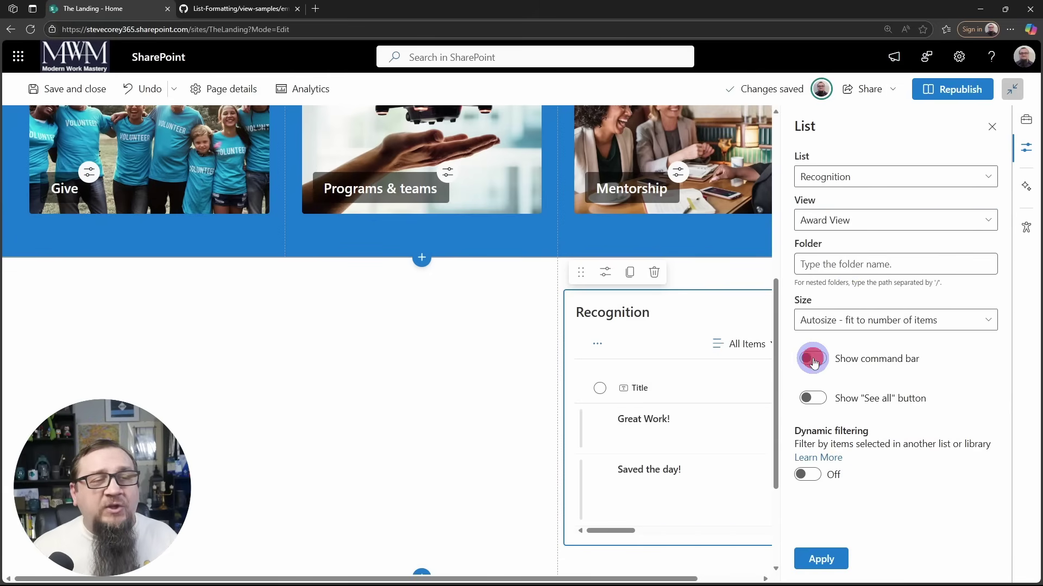
click(813, 361)
click(815, 398)
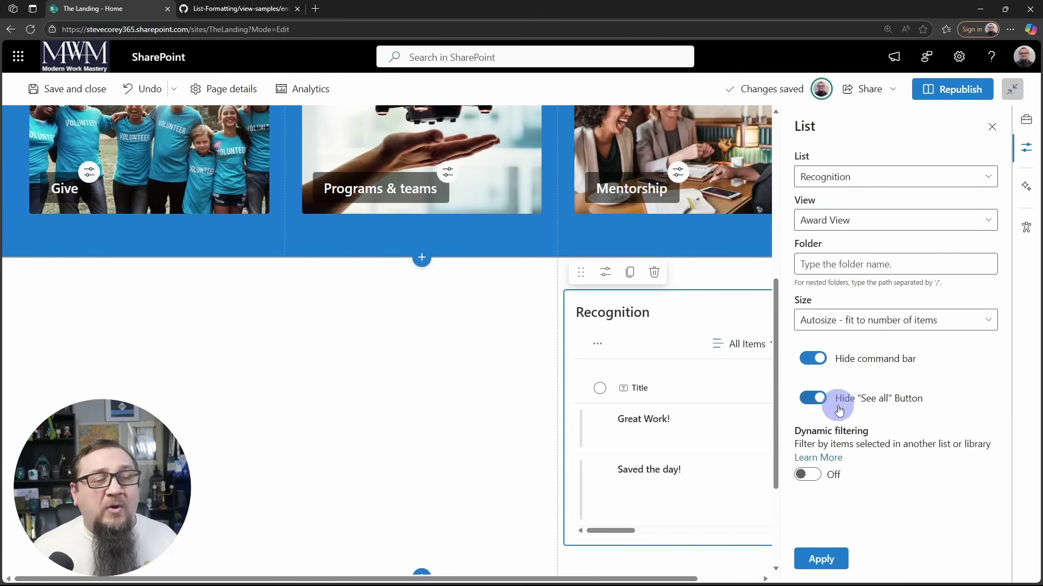
click(832, 557)
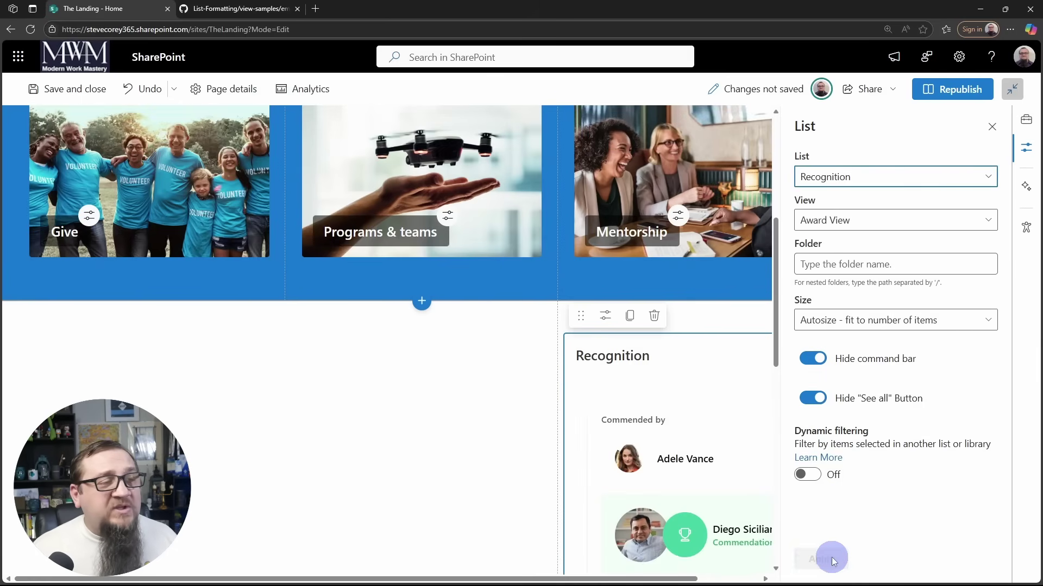
click(970, 90)
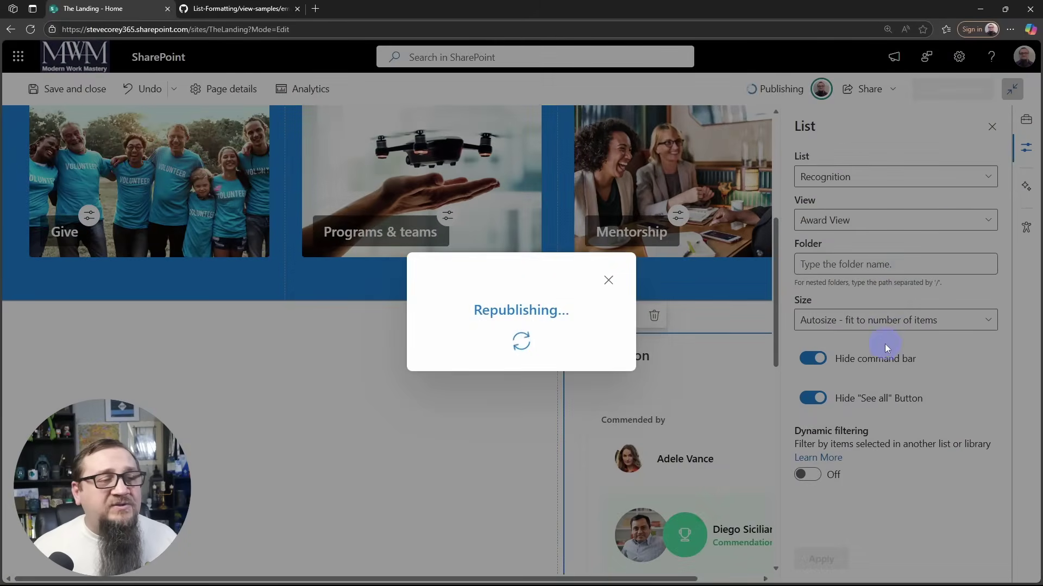
scroll(869, 344, down, 3)
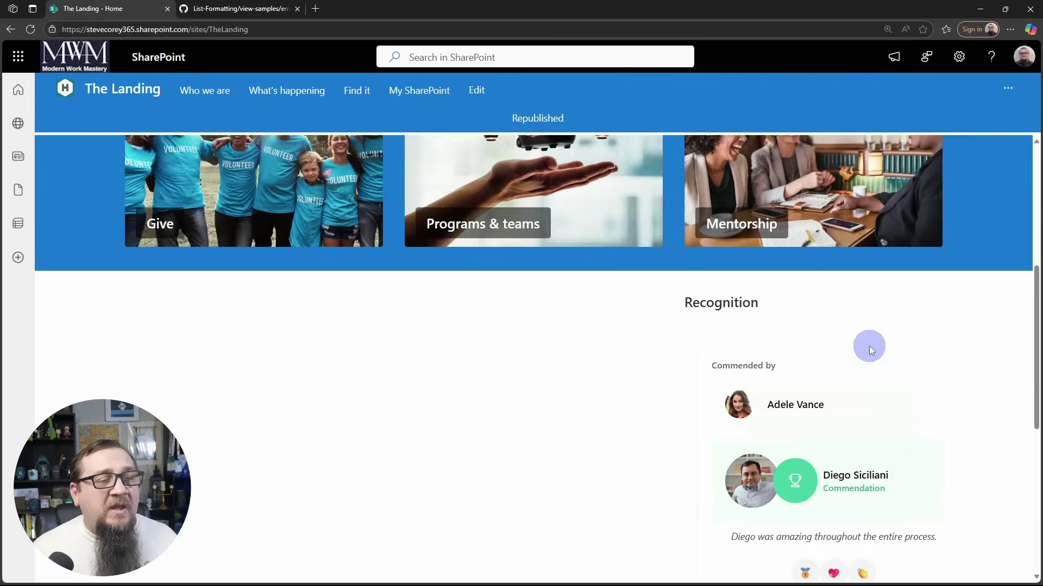
scroll(867, 369, down, 5)
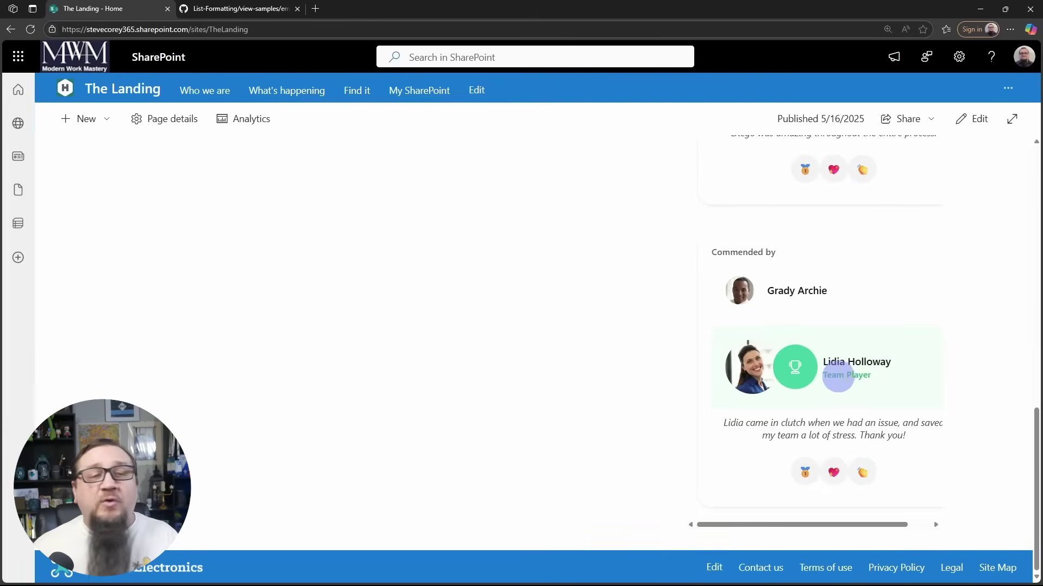
scroll(852, 386, right, 1)
scroll(854, 380, left, 1)
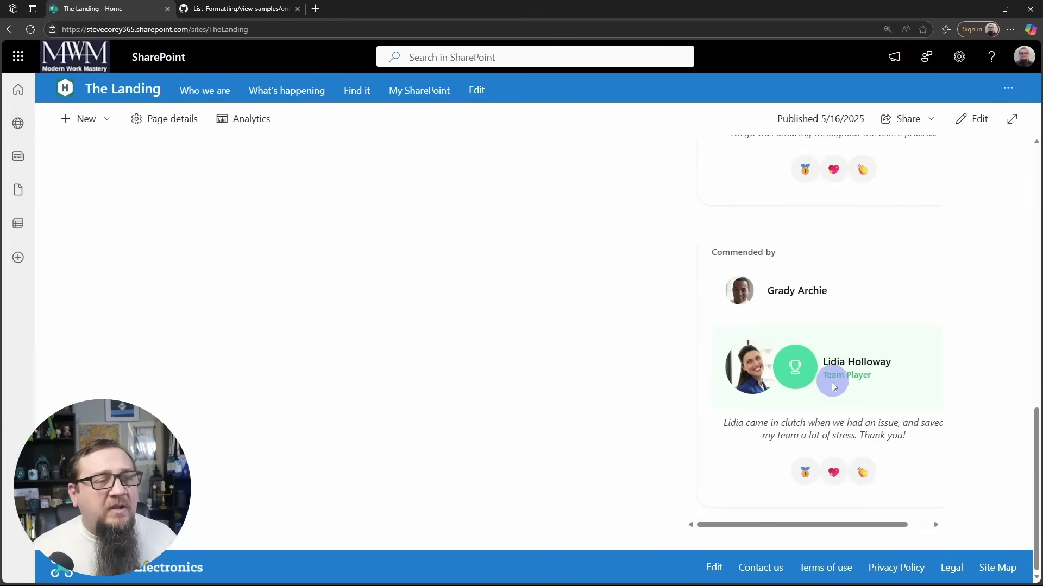
scroll(826, 413, up, 5)
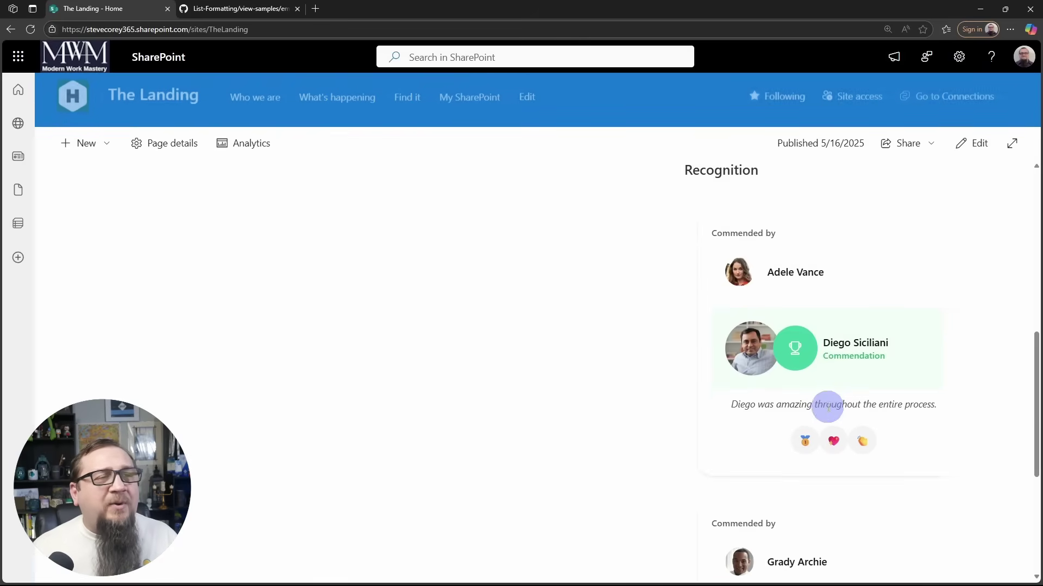
scroll(828, 403, left, 1)
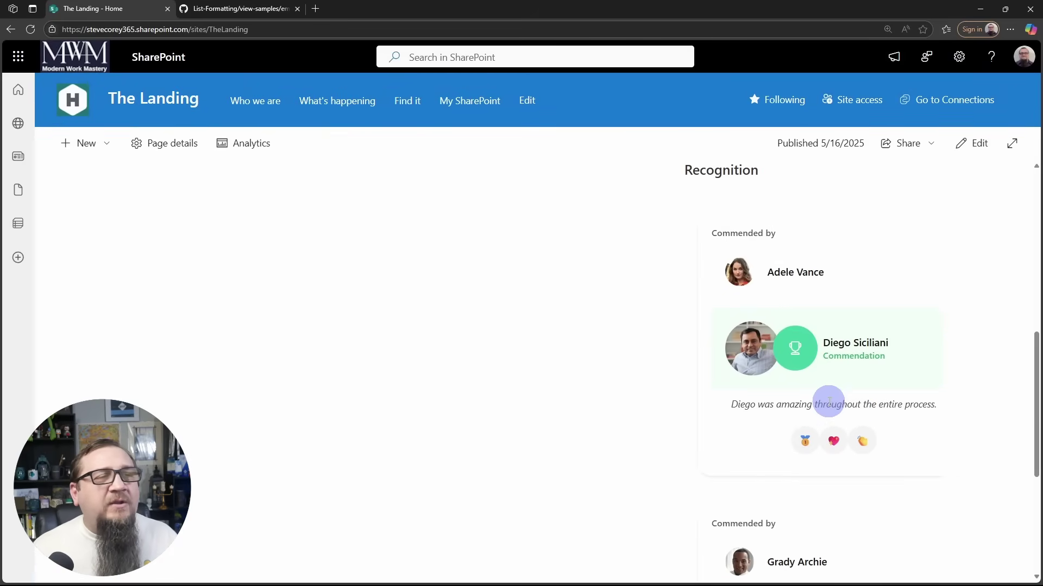
Step: Change the Recognition section to a Two columns layout, republish, and check the award cards
click(969, 143)
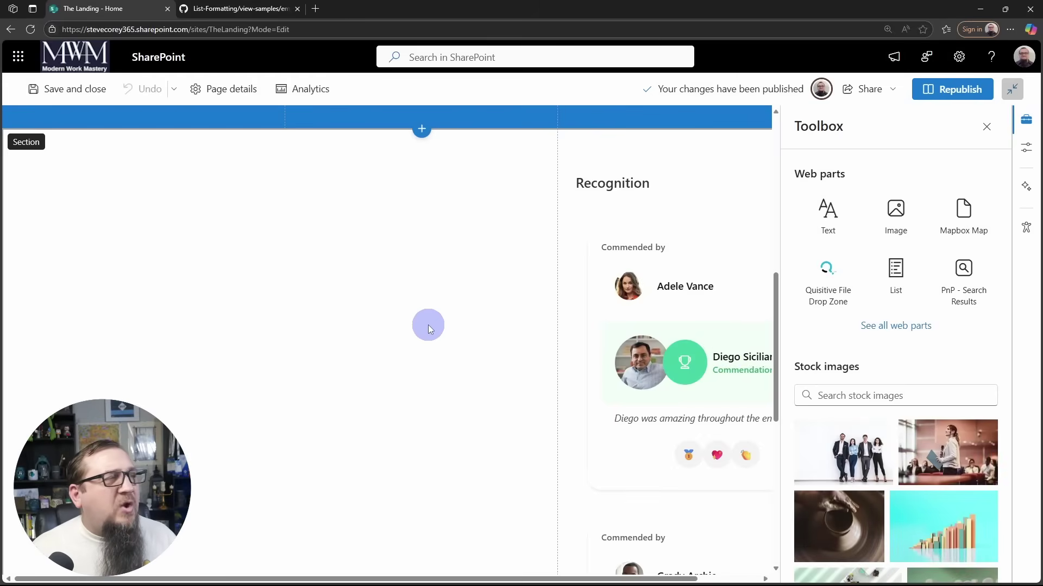
click(351, 281)
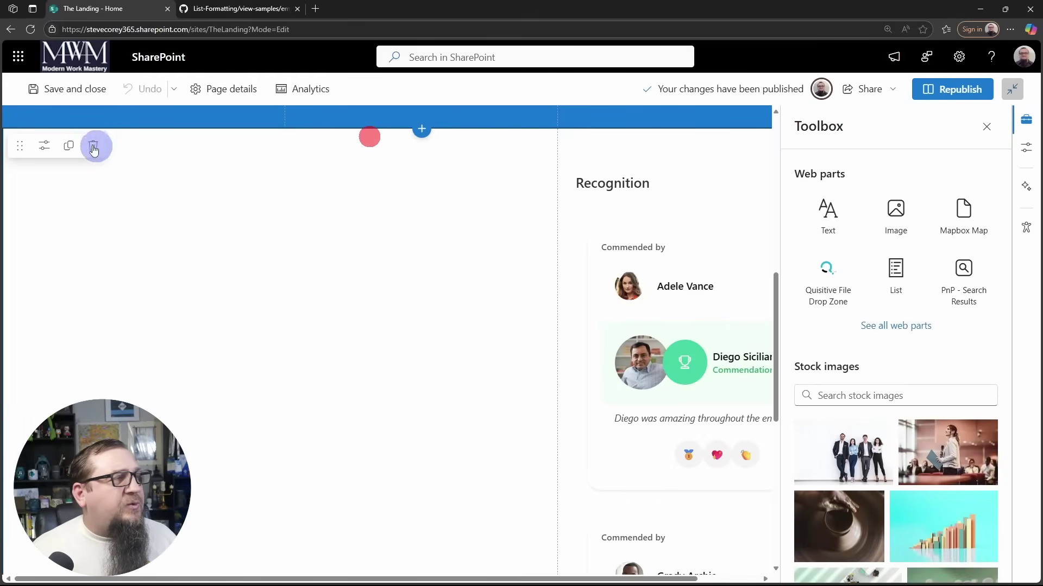
click(41, 144)
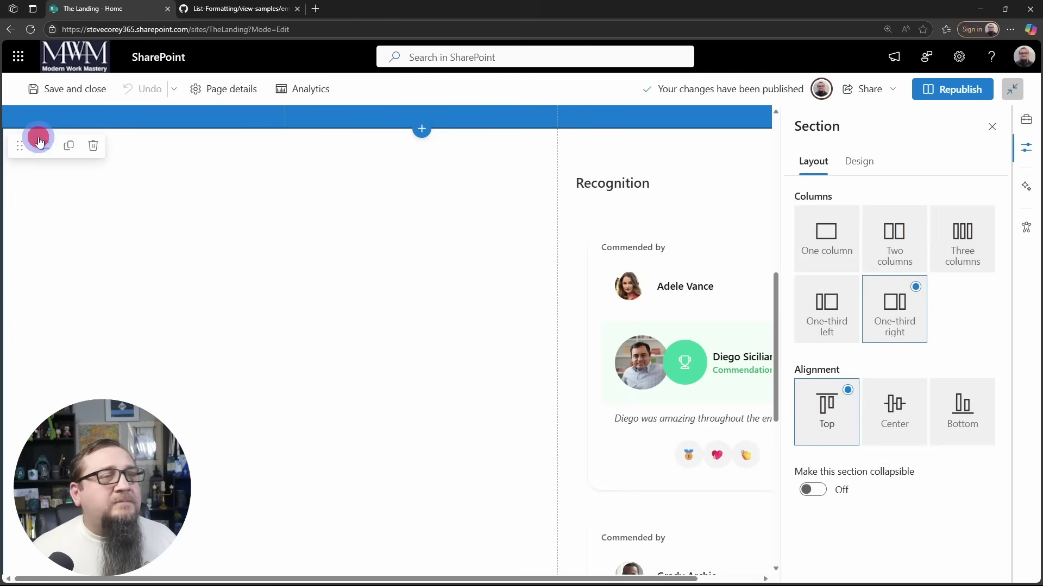
click(889, 234)
click(953, 89)
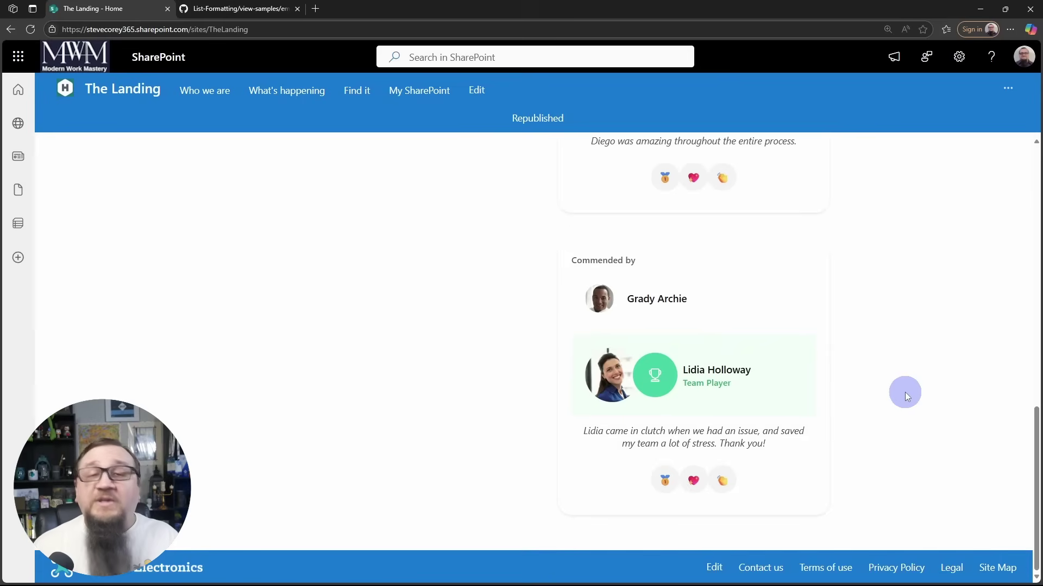
scroll(904, 391, down, 2)
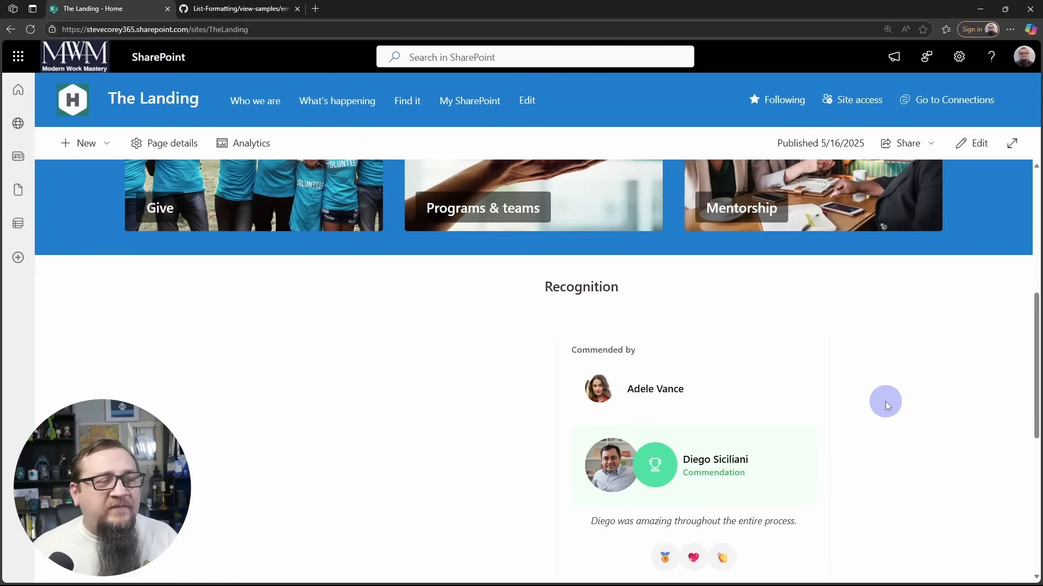
scroll(885, 402, down, 1)
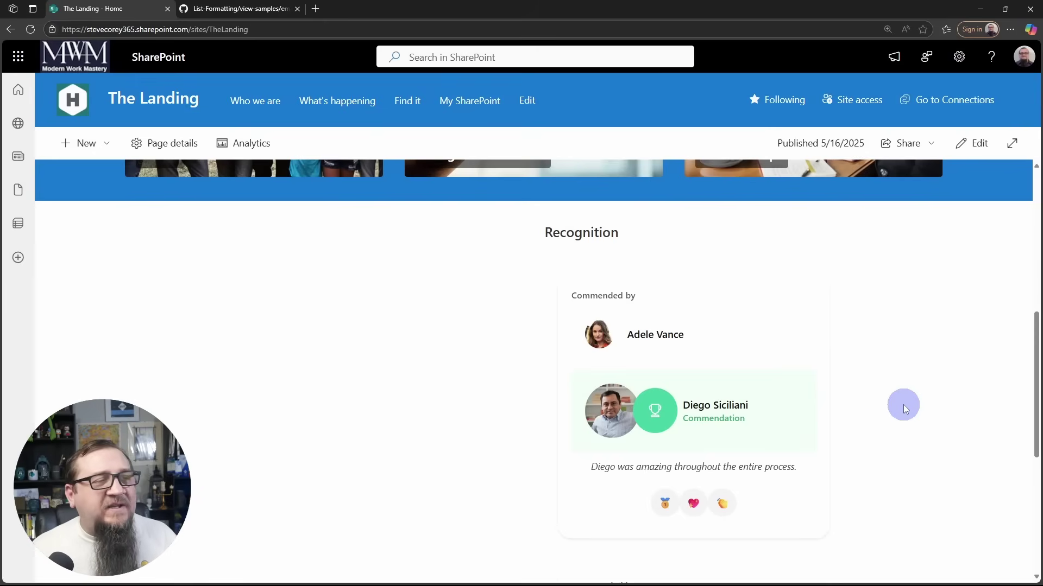
scroll(900, 401, down, 1)
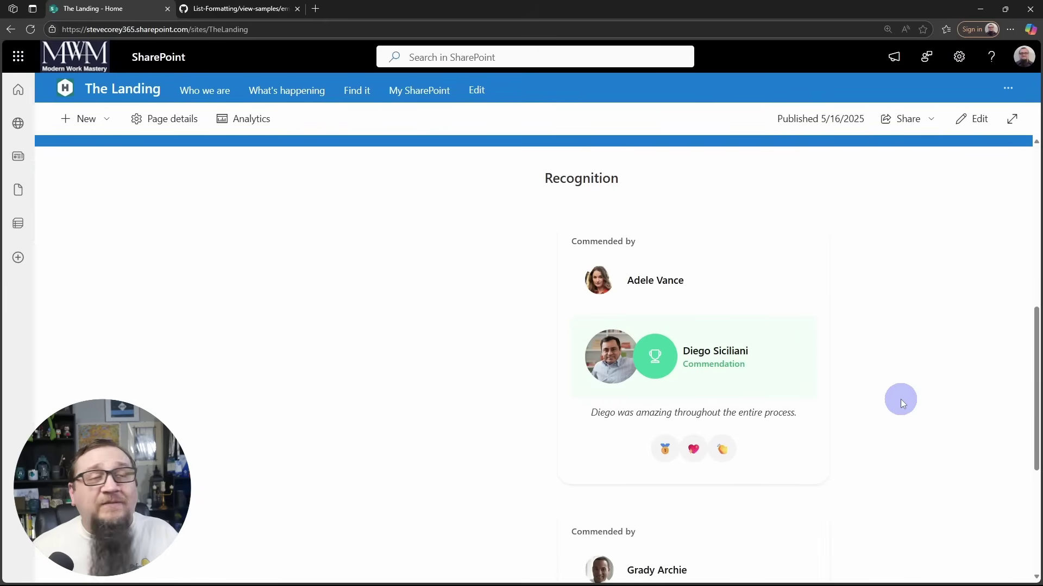
scroll(960, 169, up, 1)
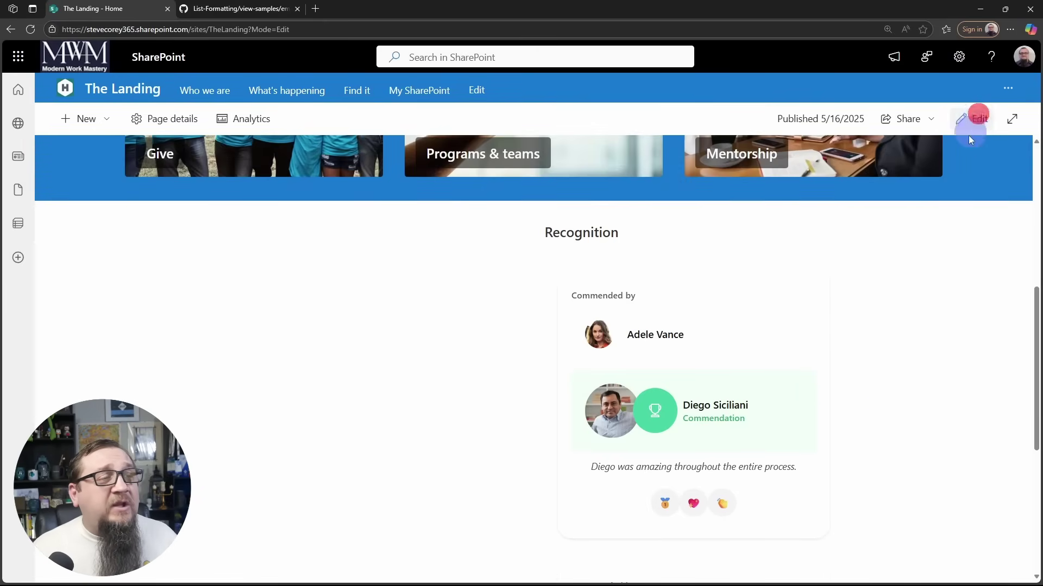
Step: Retitle the Recognition web part 'Employee Shout Outs' and republish the home page
click(495, 245)
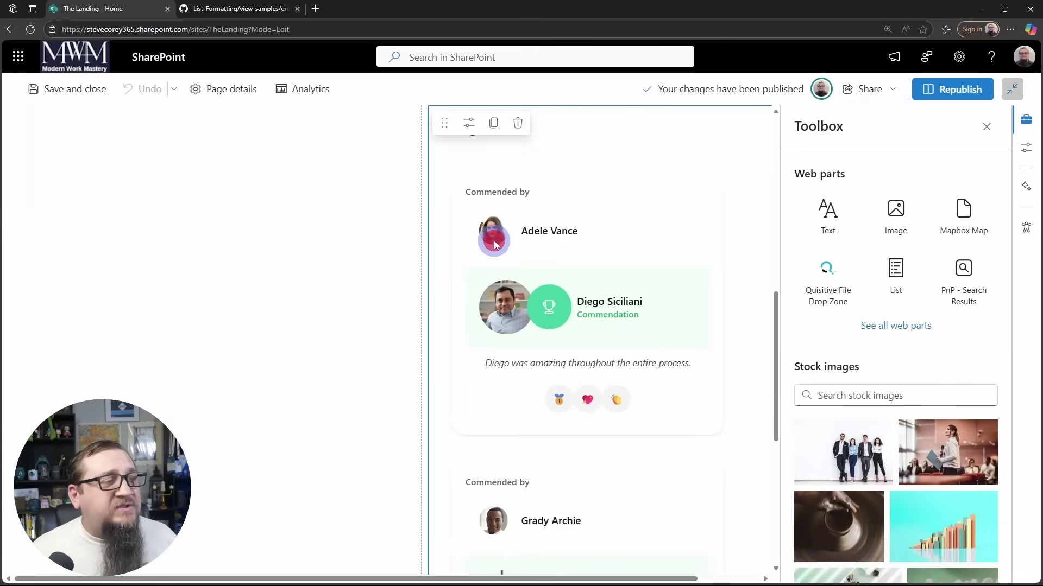
scroll(581, 253, up, 2)
click(468, 232)
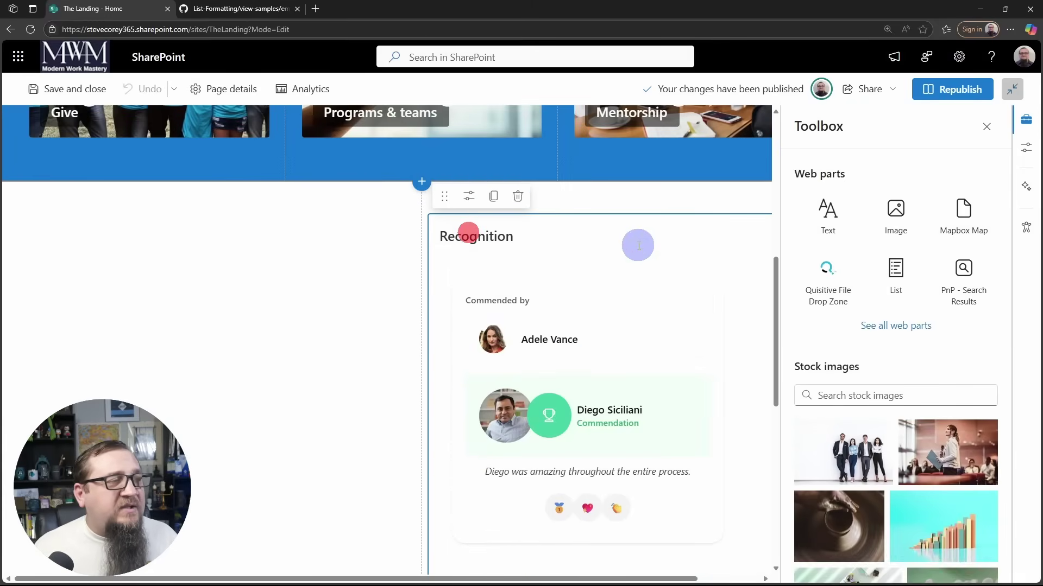
text(E)
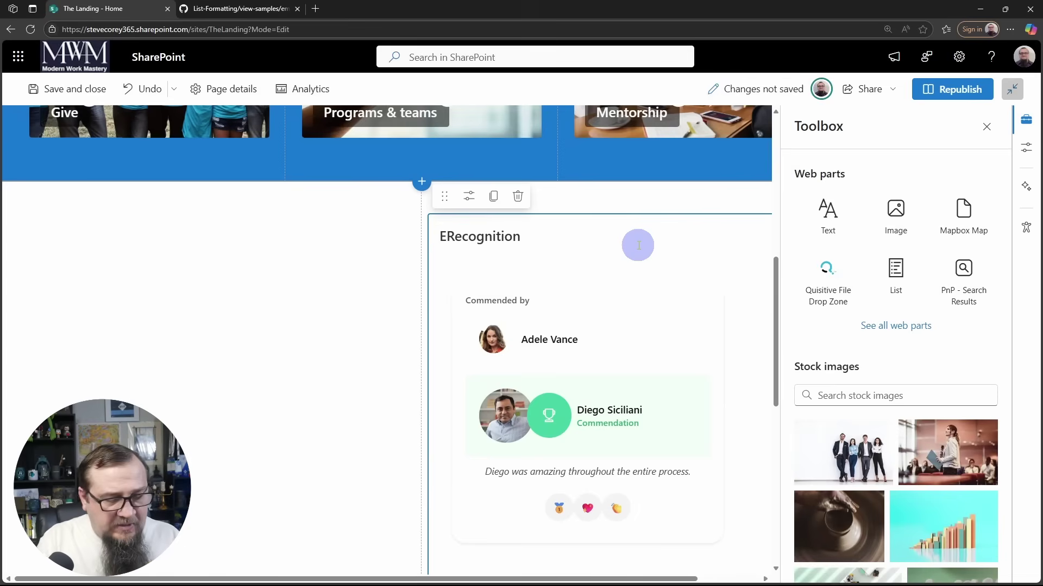
text(mployee)
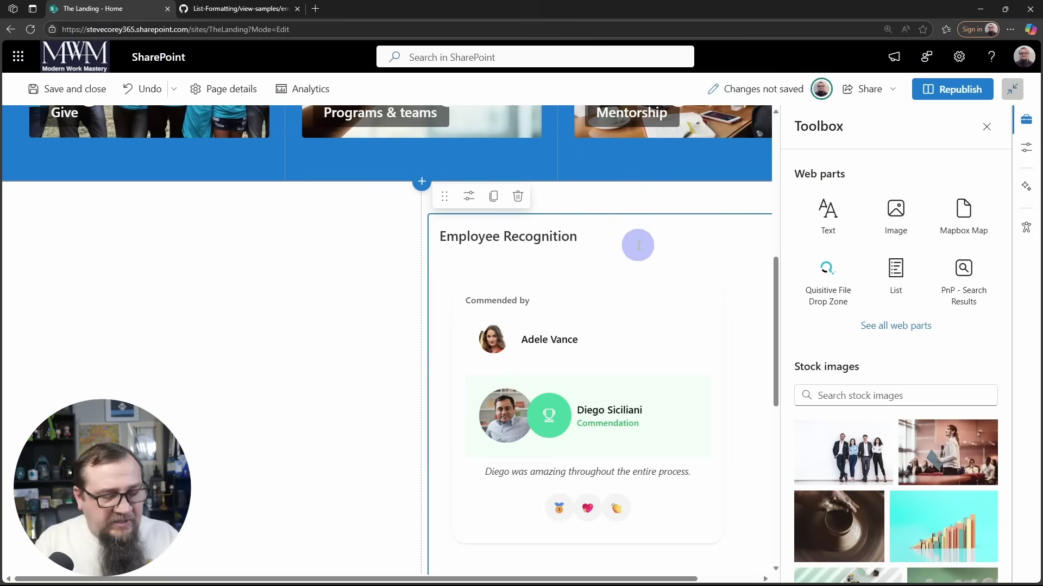
key(shift+End)
text(S)
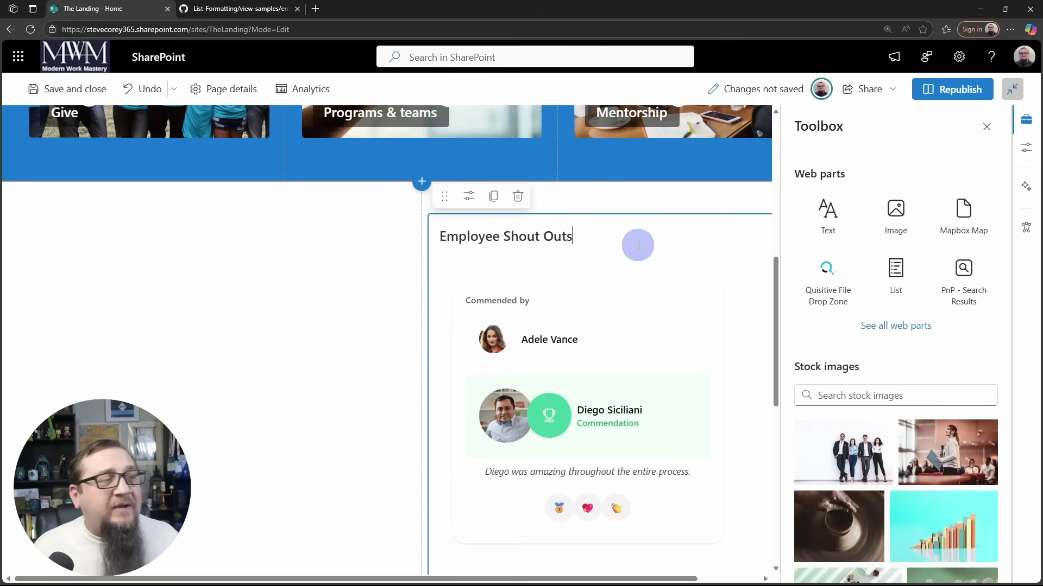
click(948, 89)
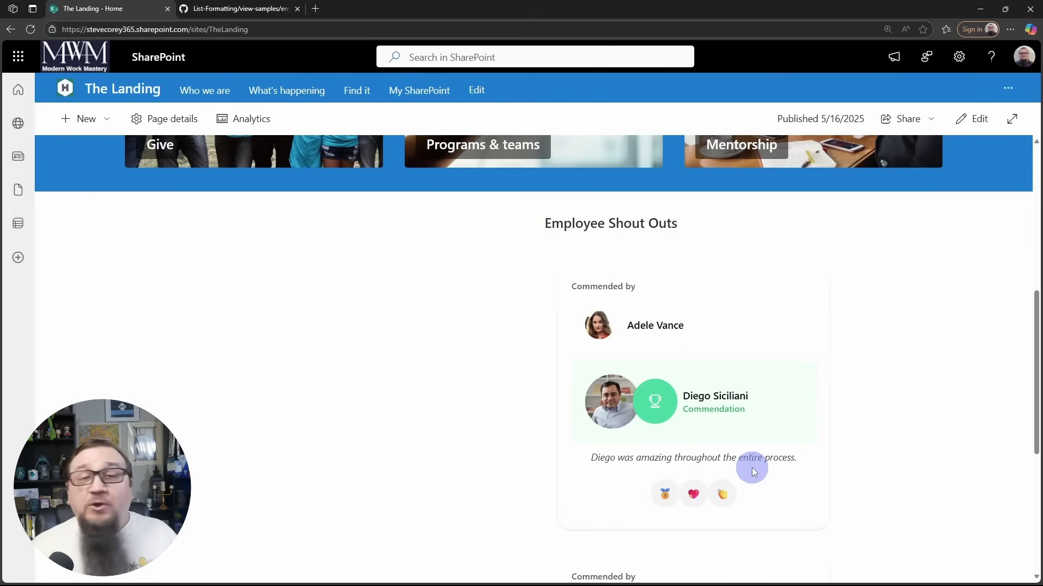
Step: Give the first shout-out card clap, heart, medal and another clap reaction, closing the item panel
click(726, 495)
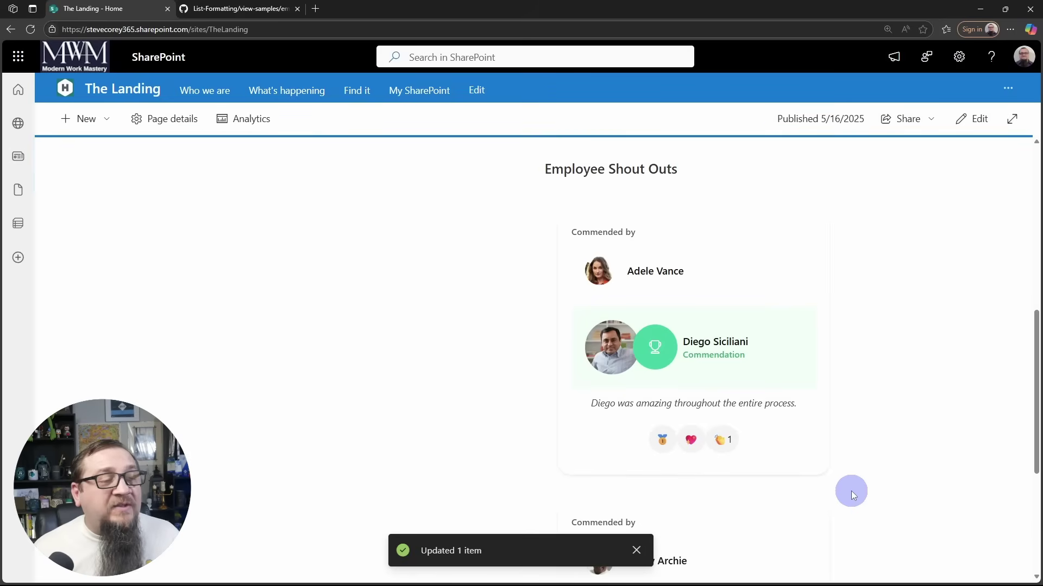
click(693, 442)
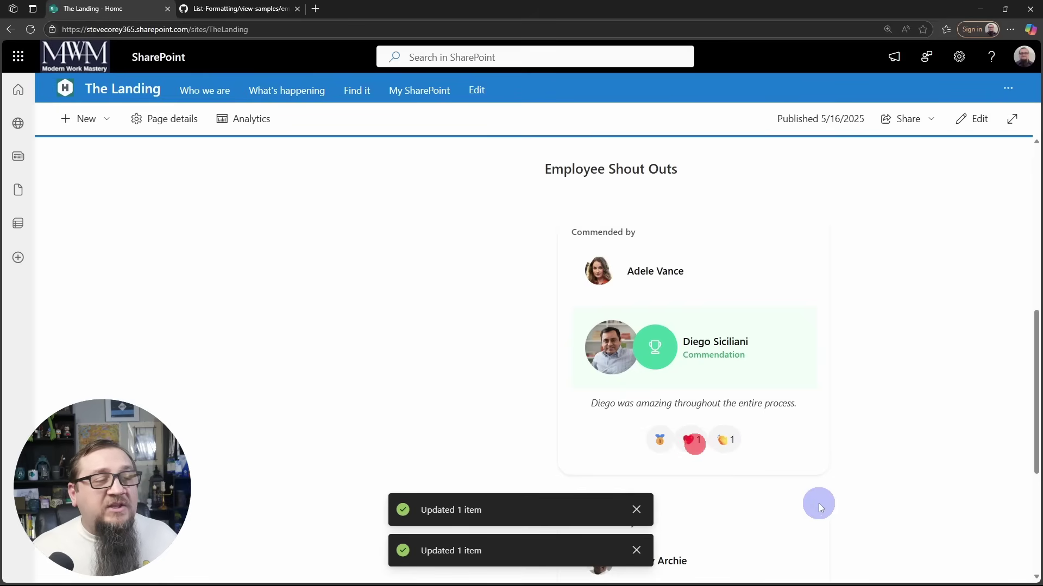
click(665, 444)
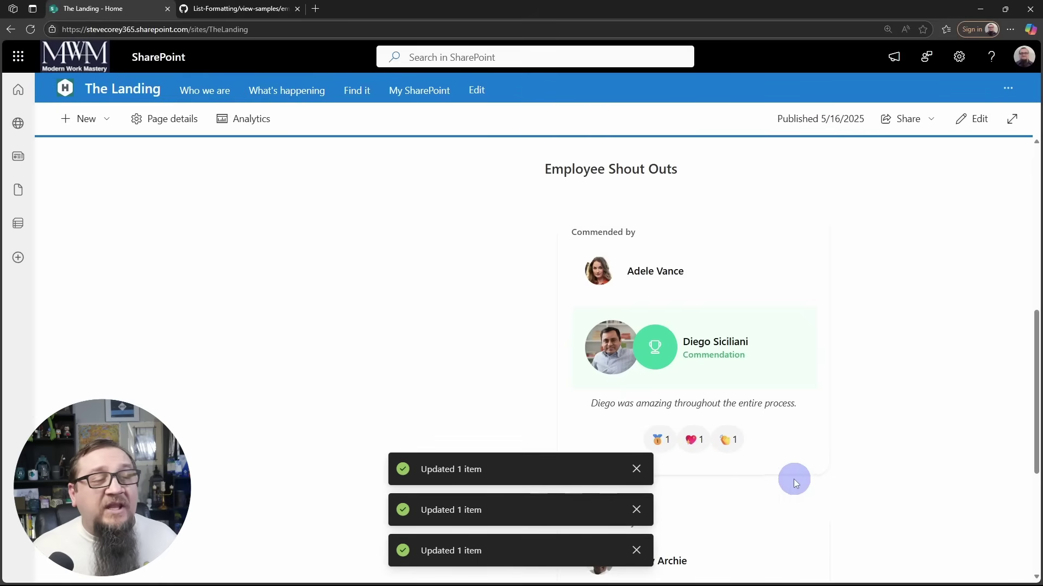
click(732, 443)
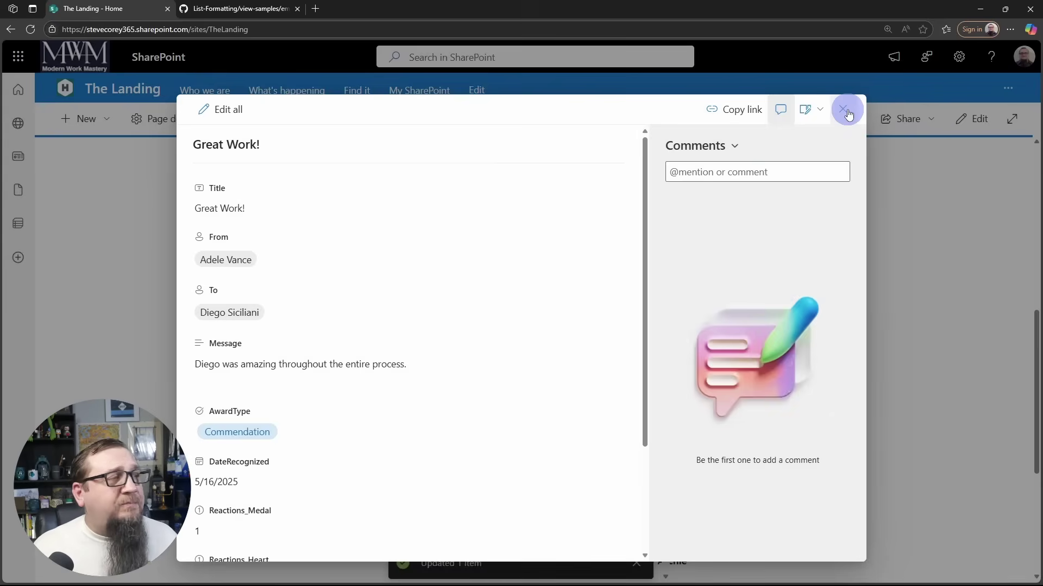
click(843, 109)
click(885, 433)
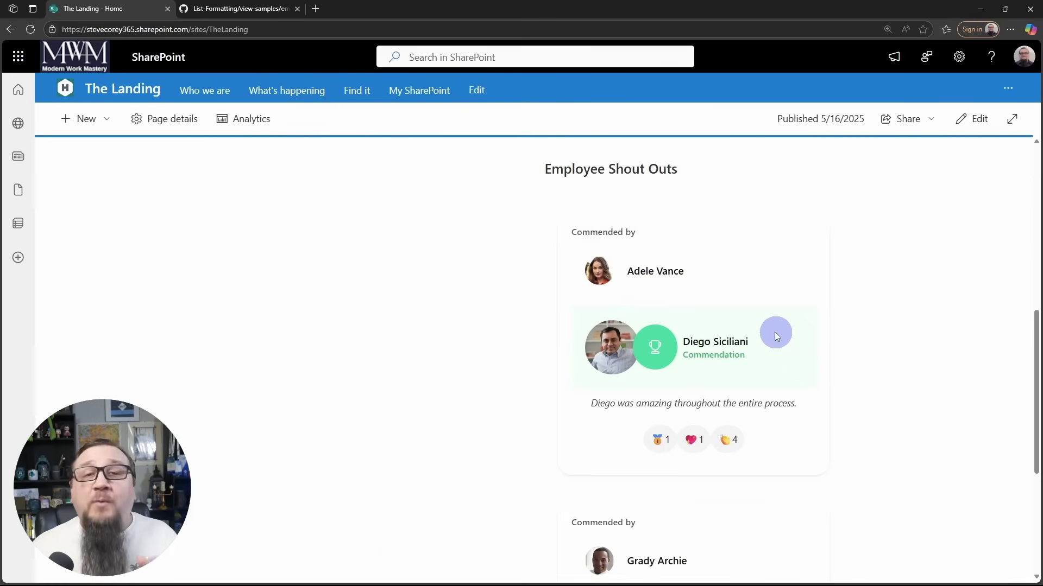
Step: Return to employee-recognition-card.json on GitHub and scroll through its card code
click(283, 10)
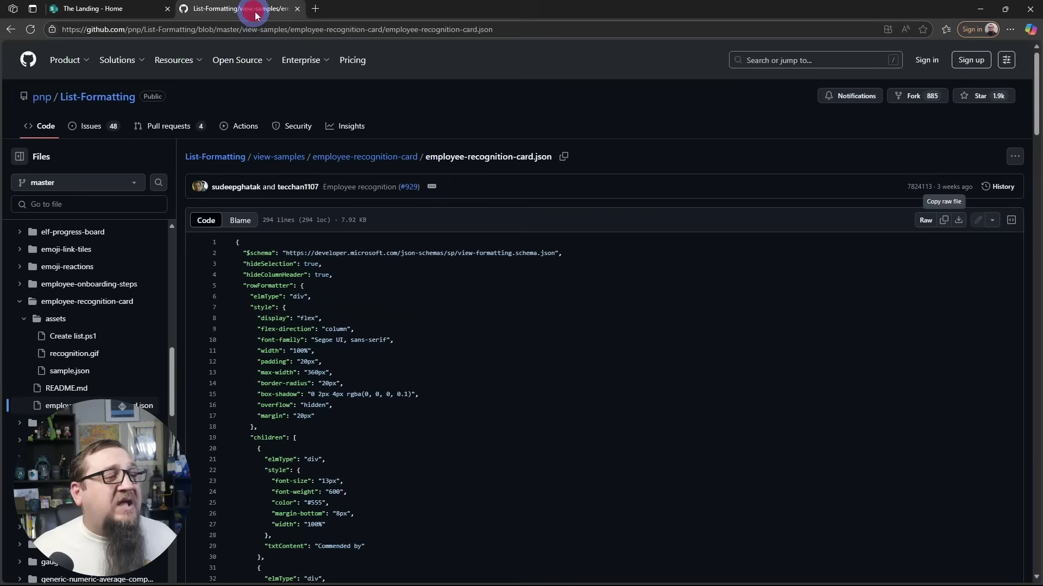
scroll(539, 388, down, 2)
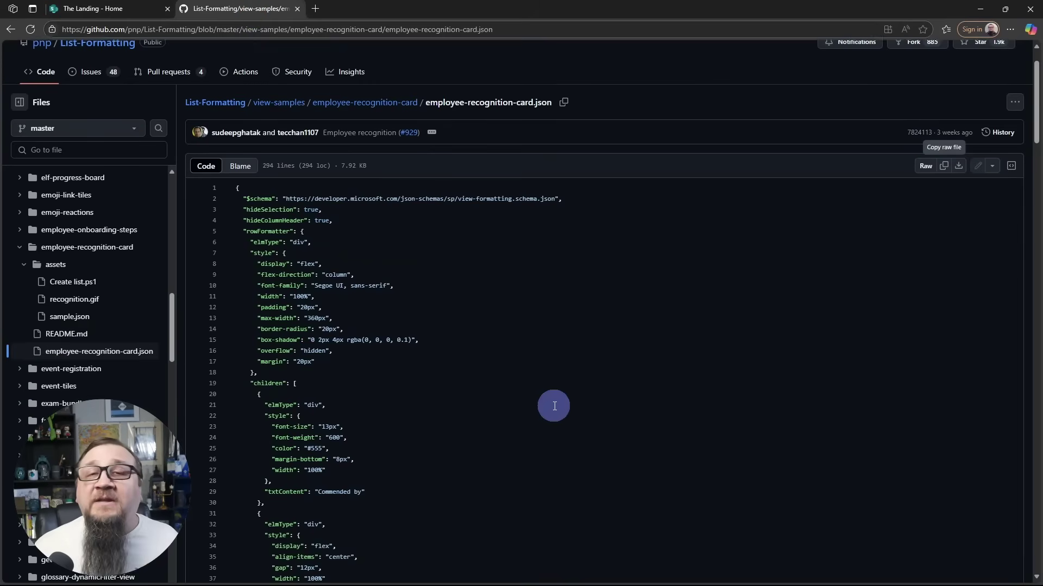